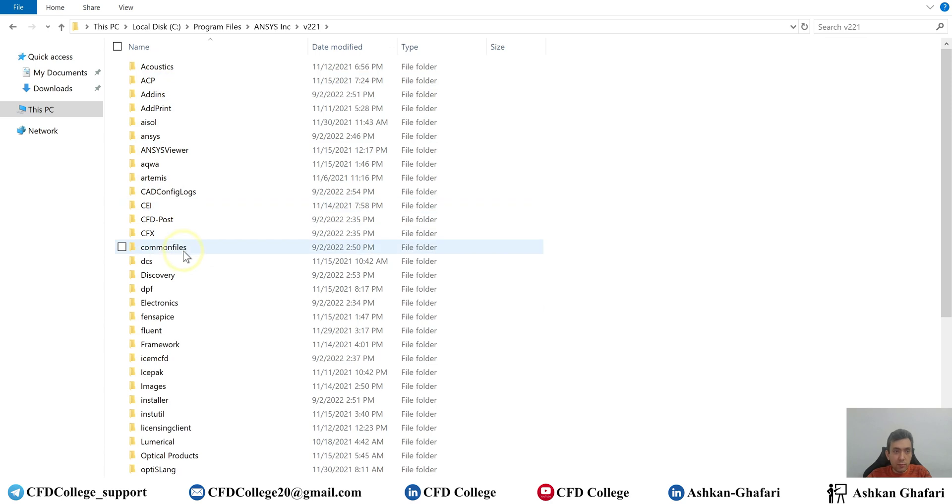
Step: Open the win64 folder inside fluent\ntbin of the ANSYS v221 installation
{"action": "double_click", "coordinate": [173, 332]}
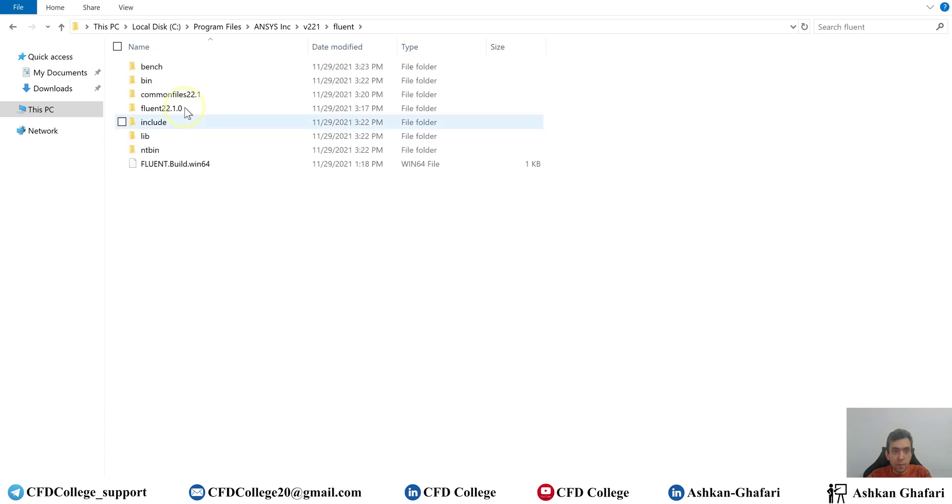
{"action": "double_click", "coordinate": [177, 150]}
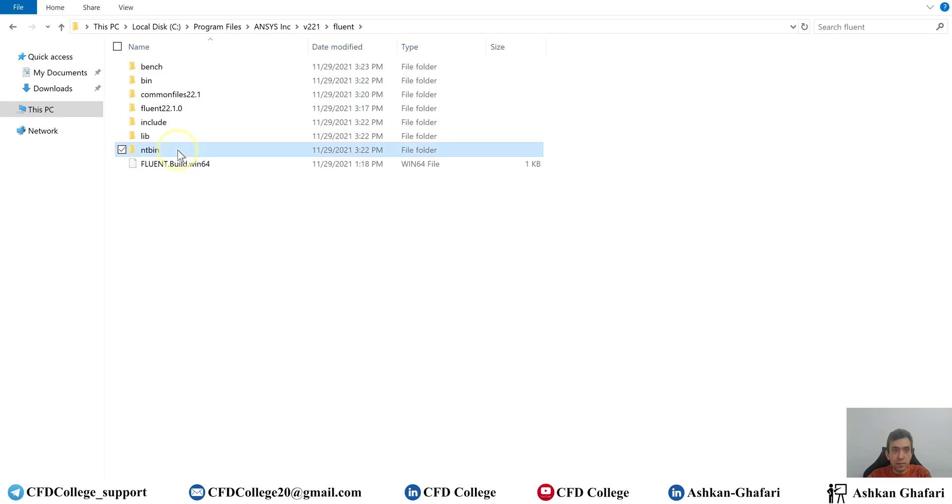
{"action": "double_click", "coordinate": [167, 84]}
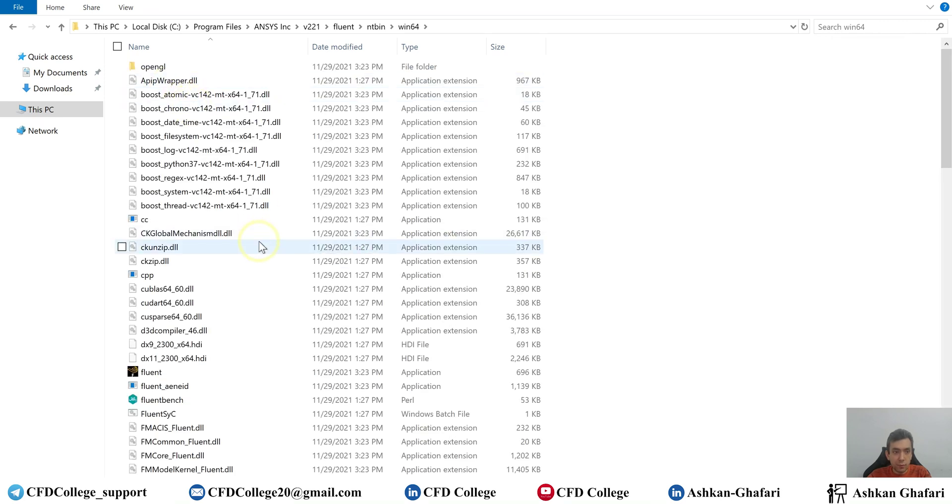
Step: Look through the file list of the win64 folder for the udf batch file
{"action": "scroll", "coordinate": [260, 243], "scroll_direction": "down", "scroll_amount": 1}
{"action": "scroll", "coordinate": [244, 268], "scroll_direction": "down", "scroll_amount": 8}
{"action": "scroll", "coordinate": [236, 272], "scroll_direction": "up", "scroll_amount": 2}
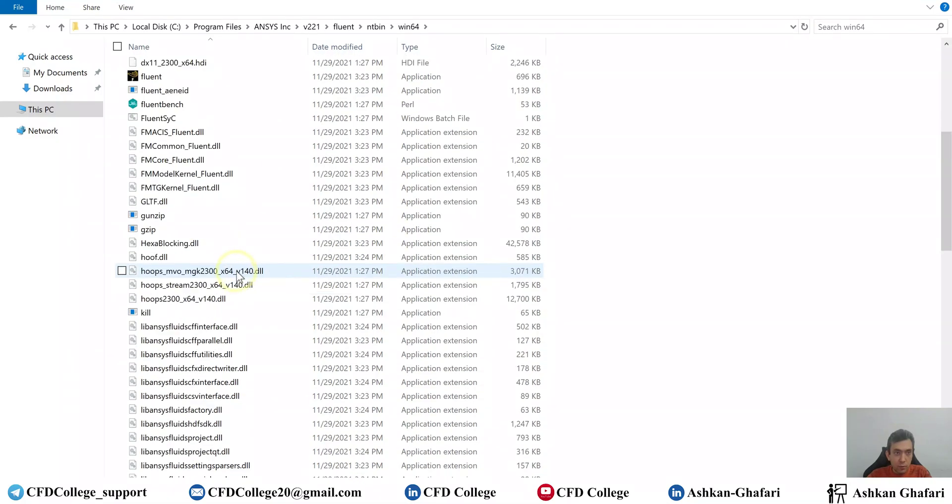
{"action": "scroll", "coordinate": [233, 272], "scroll_direction": "down", "scroll_amount": 8}
{"action": "scroll", "coordinate": [233, 273], "scroll_direction": "down", "scroll_amount": 9}
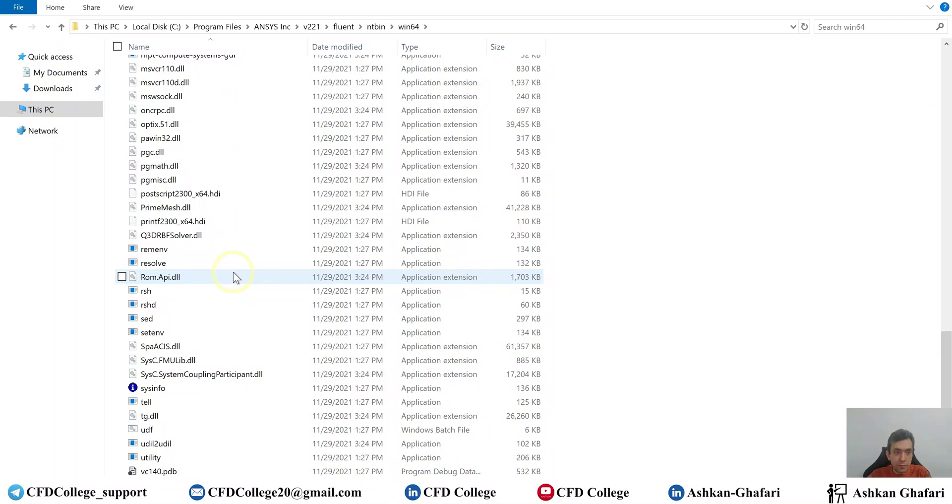
{"action": "scroll", "coordinate": [233, 272], "scroll_direction": "down", "scroll_amount": 2}
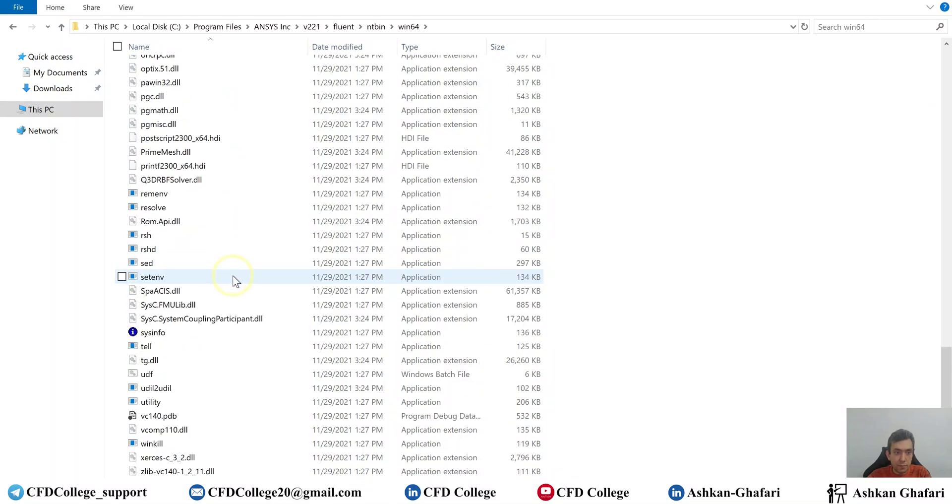
{"action": "scroll", "coordinate": [233, 275], "scroll_direction": "up", "scroll_amount": 5}
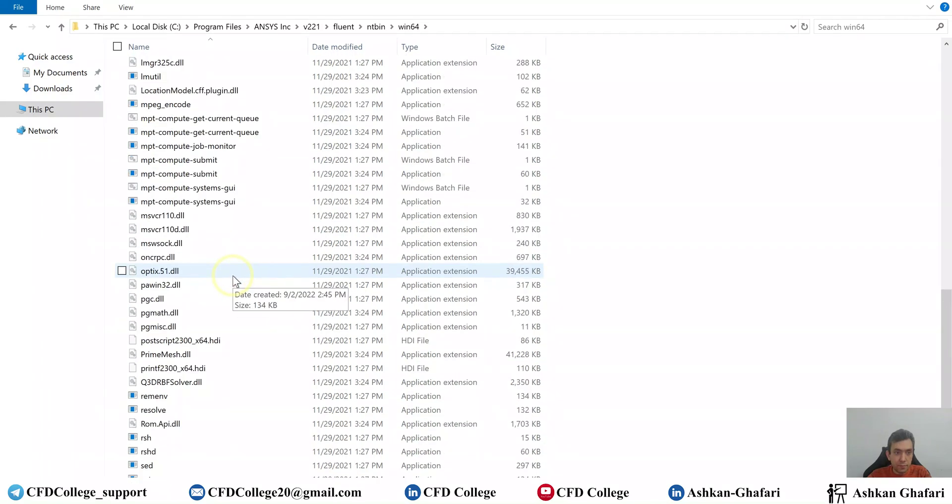
{"action": "scroll", "coordinate": [232, 276], "scroll_direction": "up", "scroll_amount": 6}
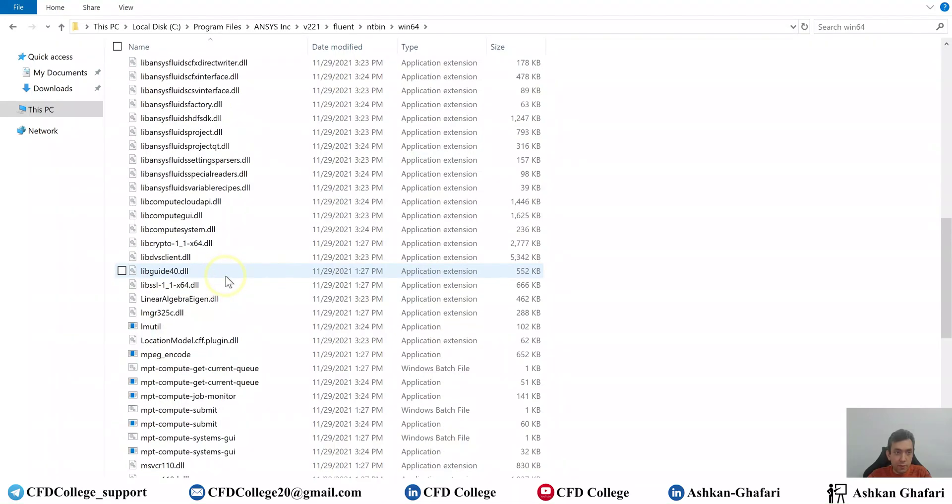
{"action": "scroll", "coordinate": [222, 271], "scroll_direction": "up", "scroll_amount": 8}
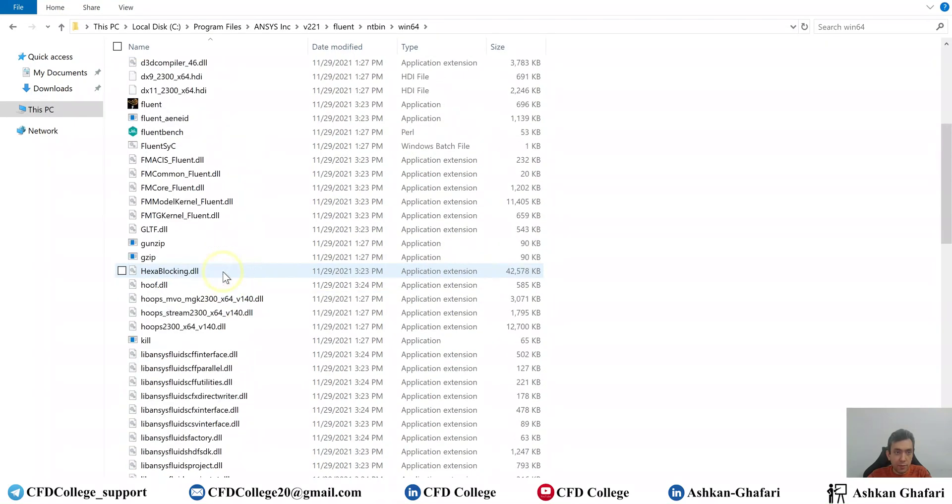
{"action": "scroll", "coordinate": [222, 272], "scroll_direction": "up", "scroll_amount": 3}
{"action": "scroll", "coordinate": [222, 272], "scroll_direction": "up", "scroll_amount": 3}
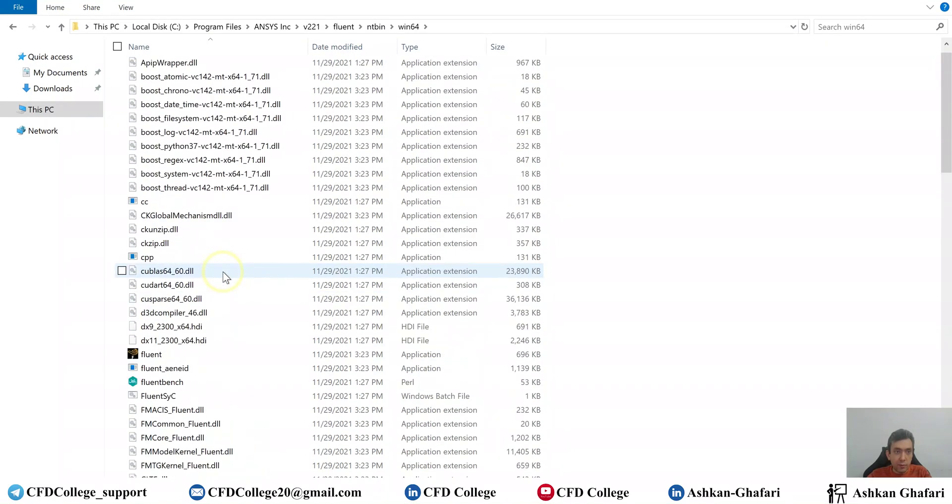
{"action": "scroll", "coordinate": [222, 271], "scroll_direction": "up", "scroll_amount": 1}
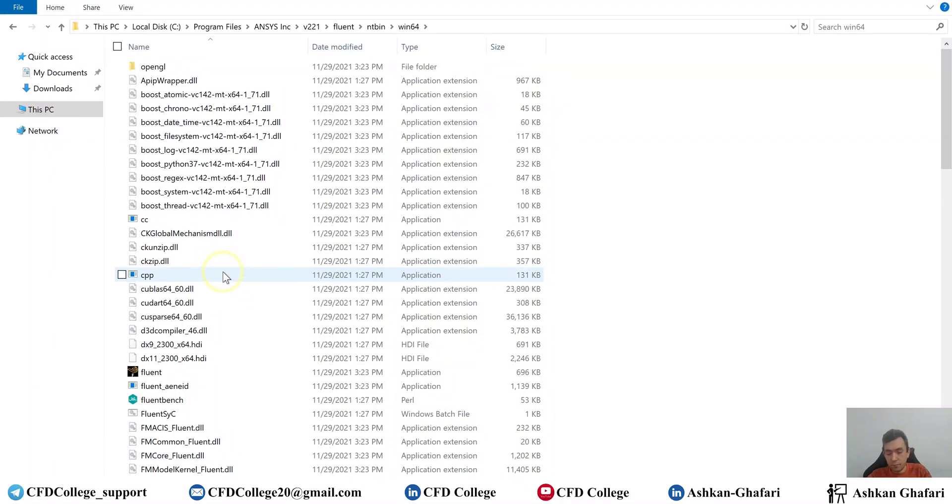
Step: Go back to the fluent folder and check its bin subfolder
{"action": "key", "text": "alt+Left"}
{"action": "key", "text": "alt+Left"}
{"action": "double_click", "coordinate": [181, 80]}
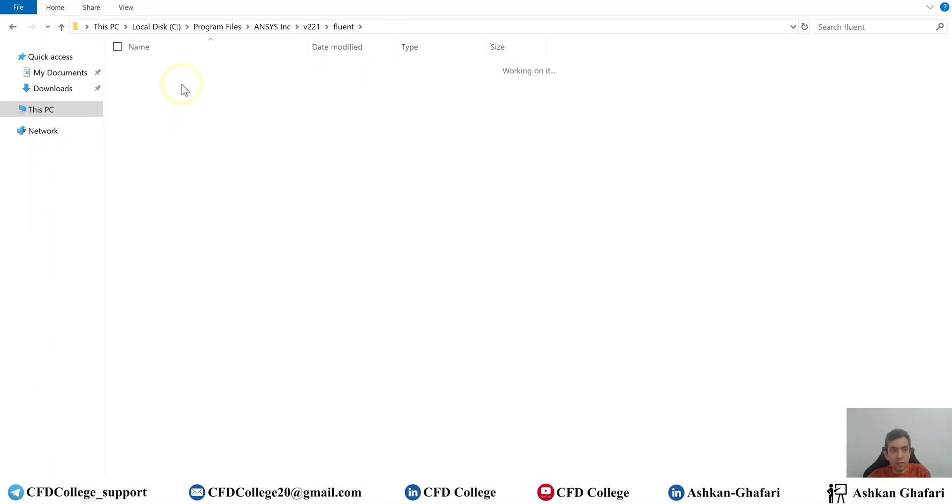
{"action": "key", "text": "alt+Left"}
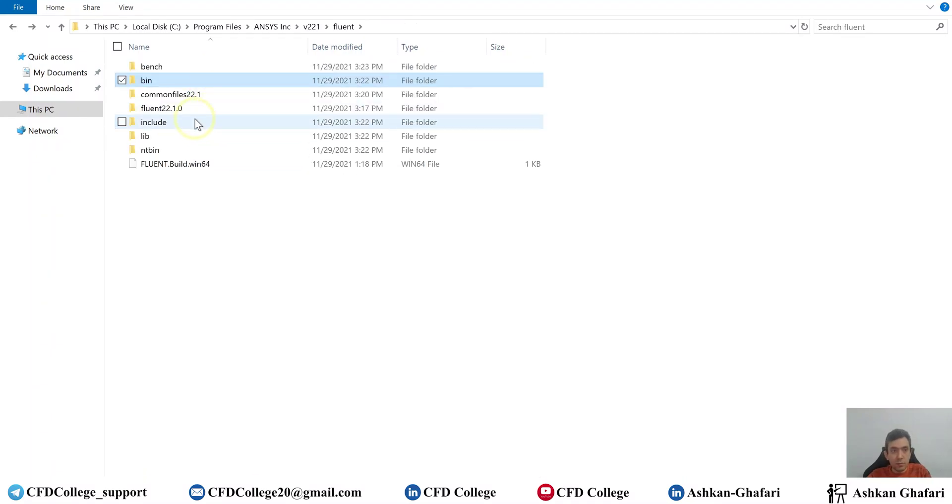
Step: Locate the udf batch file in fluent\ntbin\win64 and open it for editing in Notepad++
{"action": "double_click", "coordinate": [183, 148]}
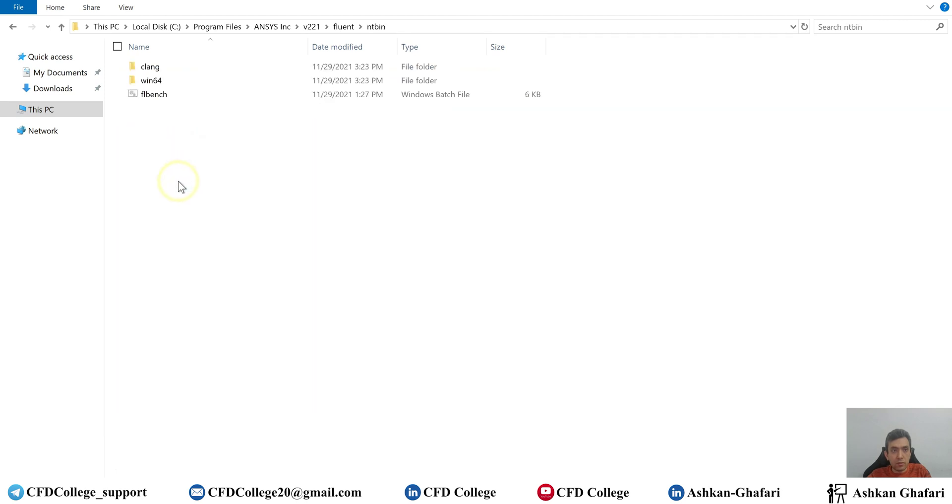
{"action": "double_click", "coordinate": [175, 81]}
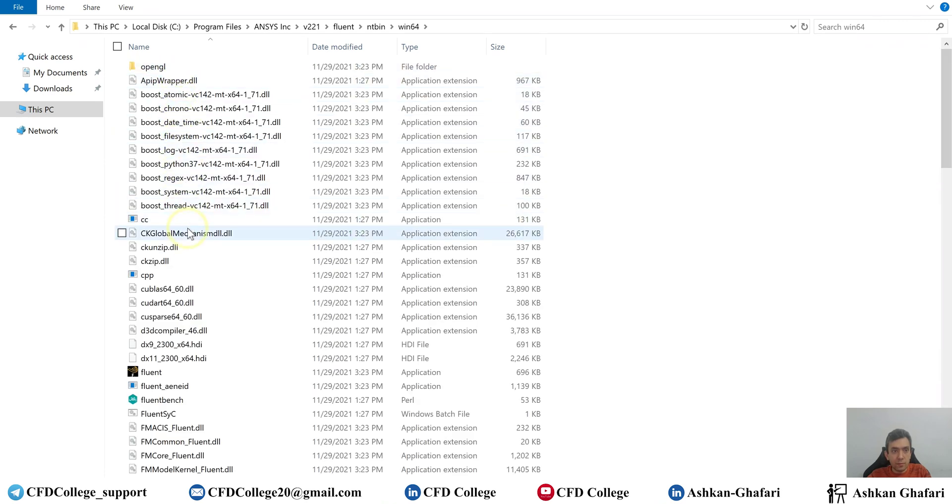
{"action": "scroll", "coordinate": [187, 285], "scroll_direction": "down", "scroll_amount": 3}
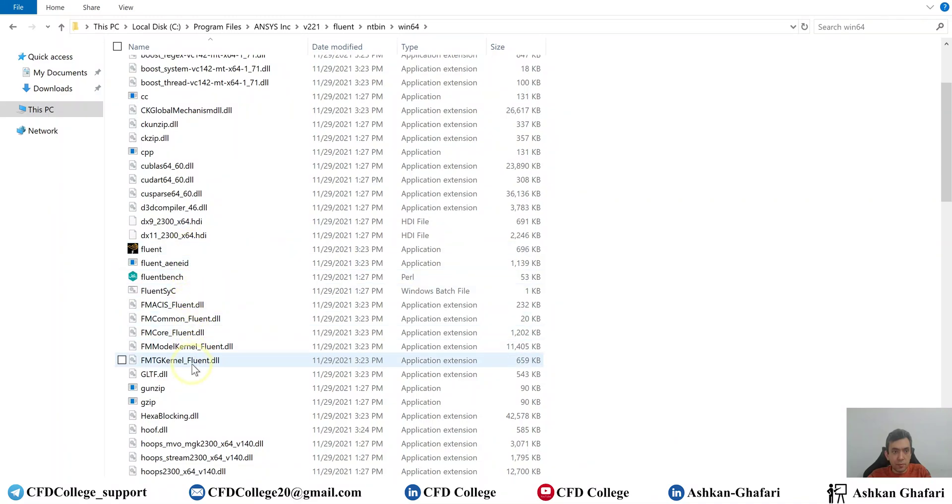
{"action": "scroll", "coordinate": [195, 386], "scroll_direction": "down", "scroll_amount": 2}
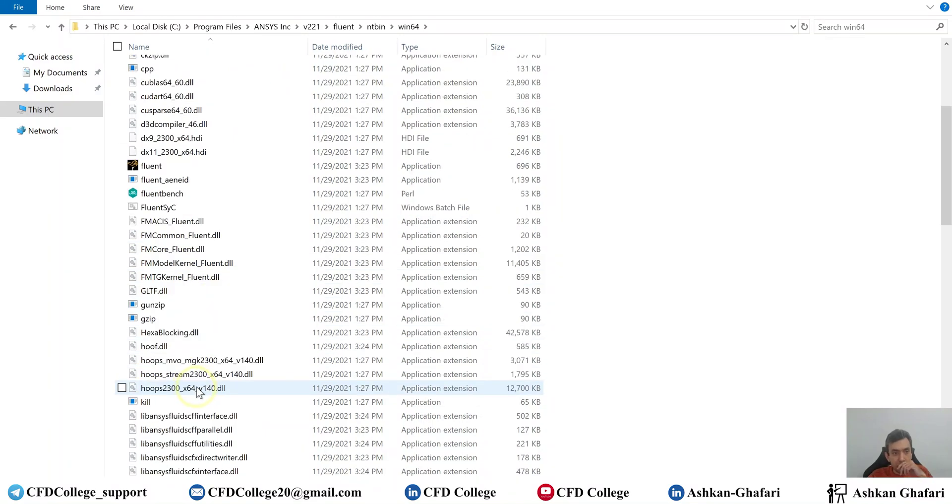
{"action": "scroll", "coordinate": [200, 392], "scroll_direction": "down", "scroll_amount": 2}
{"action": "scroll", "coordinate": [201, 389], "scroll_direction": "down", "scroll_amount": 6}
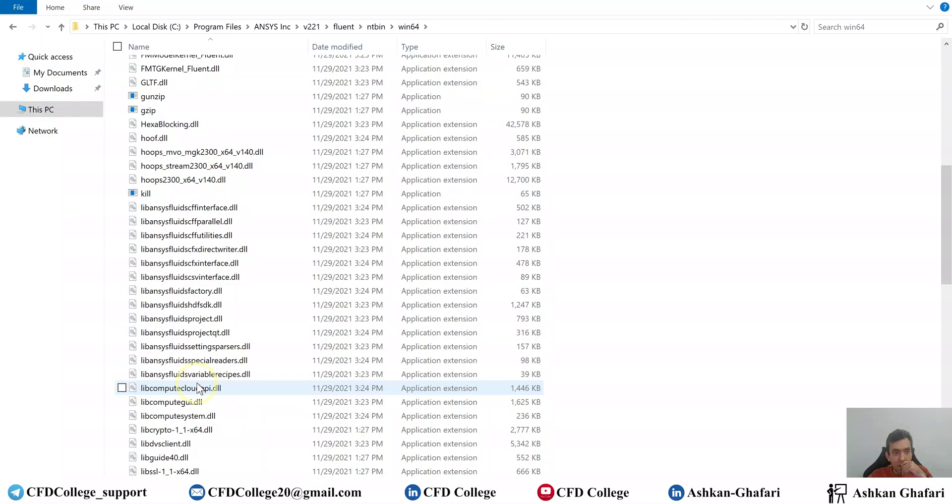
{"action": "scroll", "coordinate": [199, 386], "scroll_direction": "down", "scroll_amount": 1}
{"action": "scroll", "coordinate": [201, 388], "scroll_direction": "down", "scroll_amount": 3}
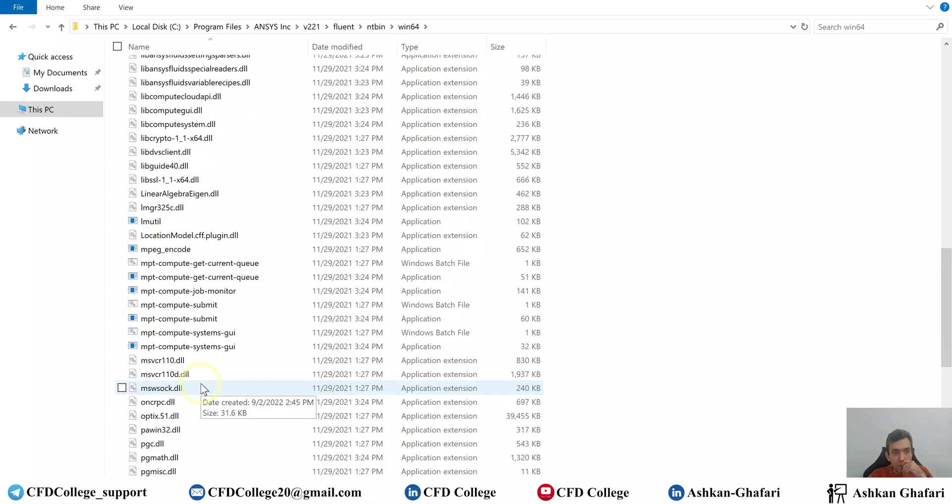
{"action": "scroll", "coordinate": [201, 389], "scroll_direction": "down", "scroll_amount": 4}
{"action": "scroll", "coordinate": [531, 388], "scroll_direction": "down", "scroll_amount": 3}
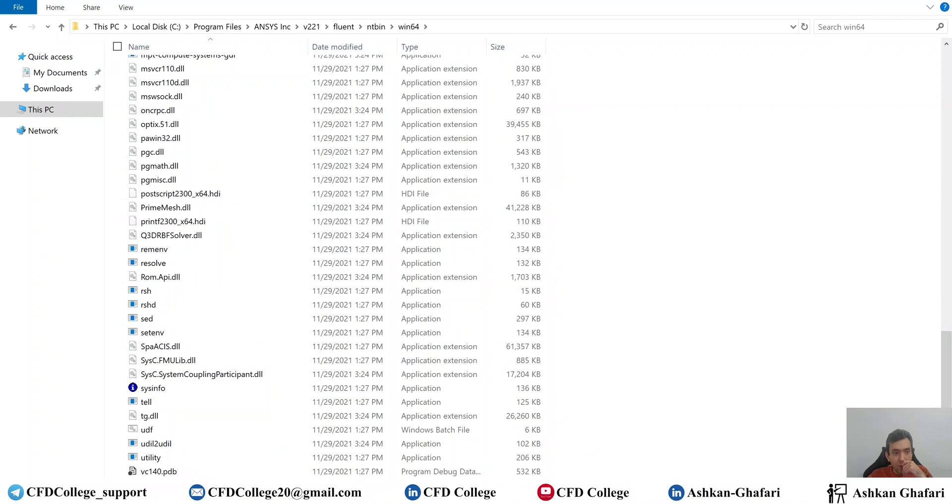
{"action": "right_click", "coordinate": [166, 429]}
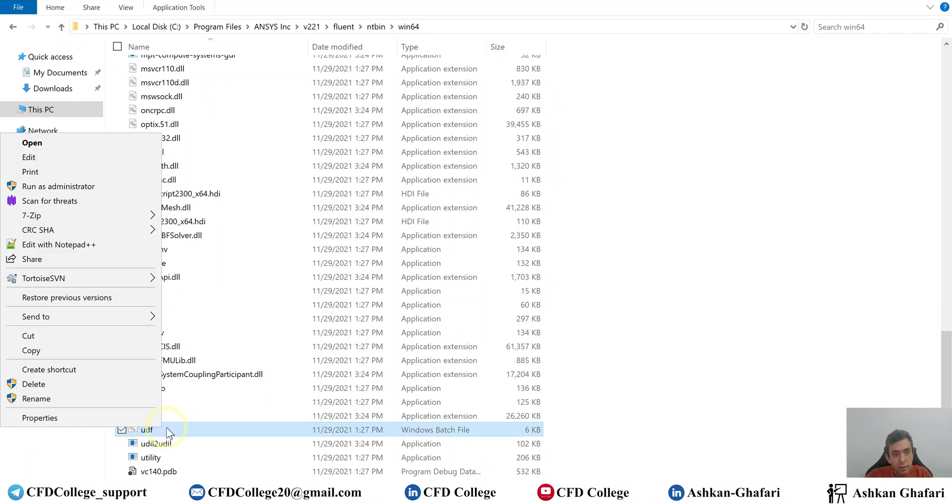
{"action": "left_click", "coordinate": [70, 242]}
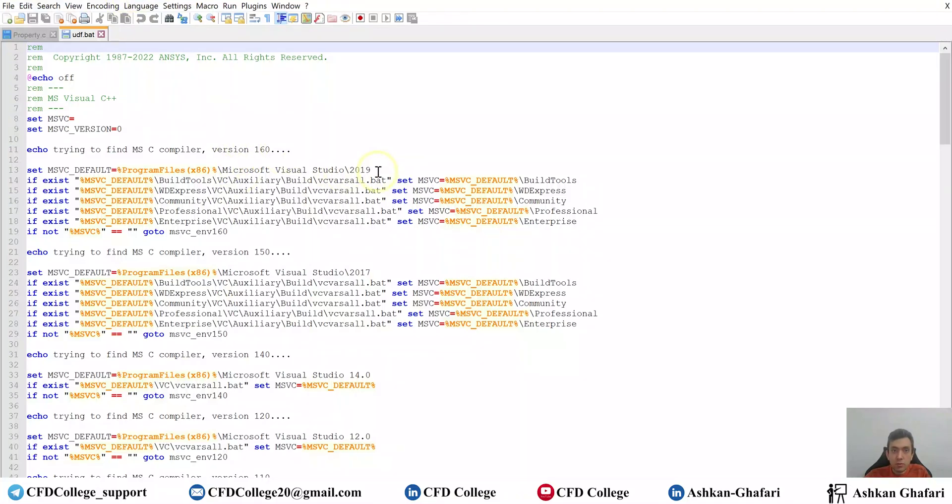
Step: Examine the Visual Studio versions in the MSVC_DEFAULT lines of udf.bat, highlighting 2019, 2017, 14.0 and 12.0
{"action": "left_click_drag", "start_coordinate": [378, 171], "coordinate": [350, 170]}
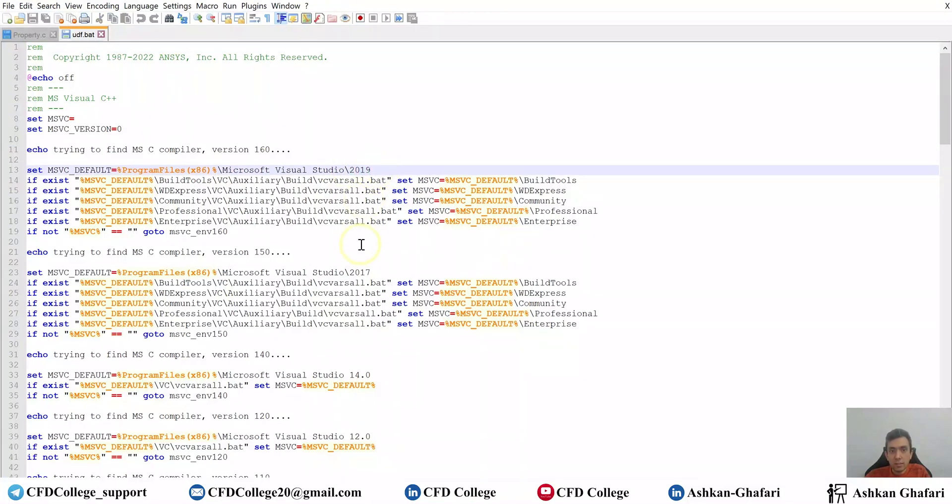
{"action": "left_click_drag", "start_coordinate": [371, 272], "coordinate": [351, 270]}
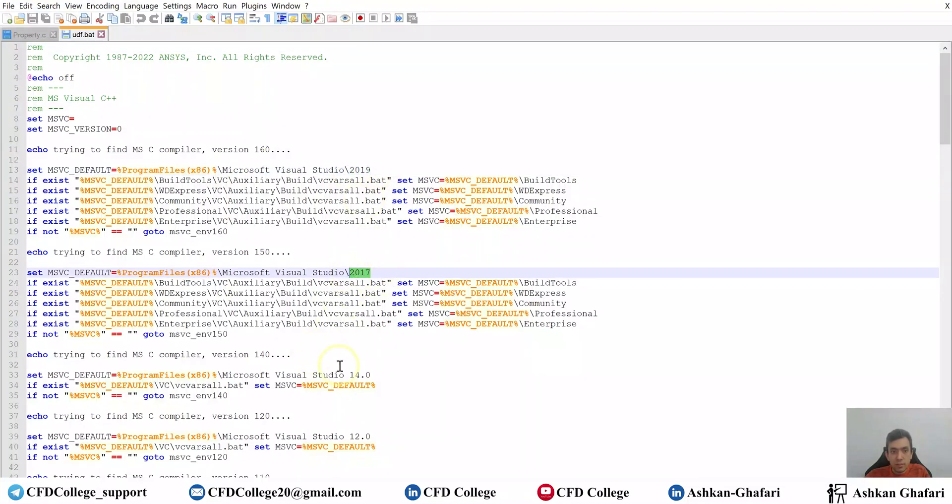
{"action": "left_click_drag", "start_coordinate": [372, 375], "coordinate": [350, 376]}
{"action": "left_click_drag", "start_coordinate": [369, 436], "coordinate": [349, 436]}
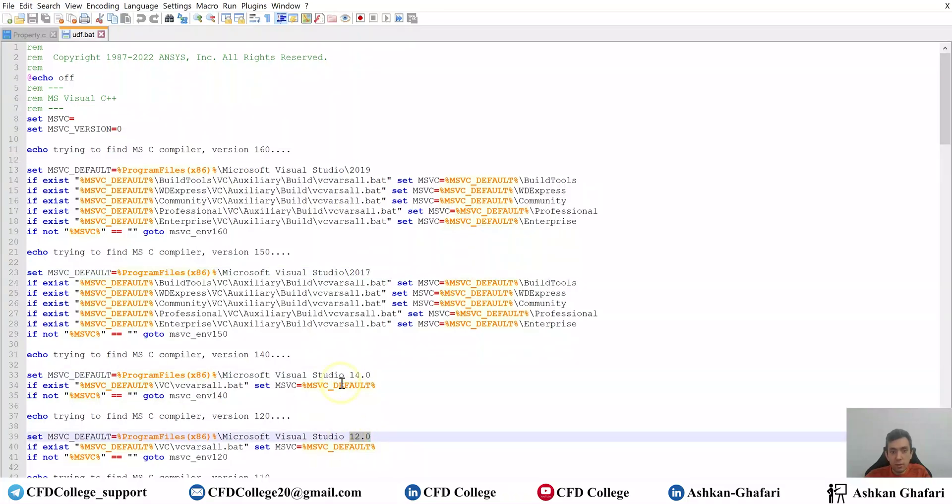
{"action": "scroll", "coordinate": [341, 382], "scroll_direction": "down", "scroll_amount": 4}
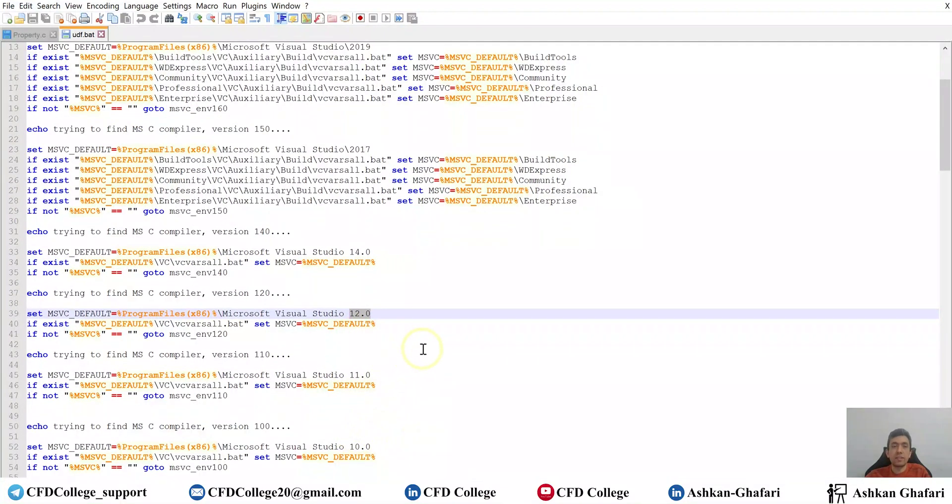
{"action": "scroll", "coordinate": [422, 343], "scroll_direction": "up", "scroll_amount": 4}
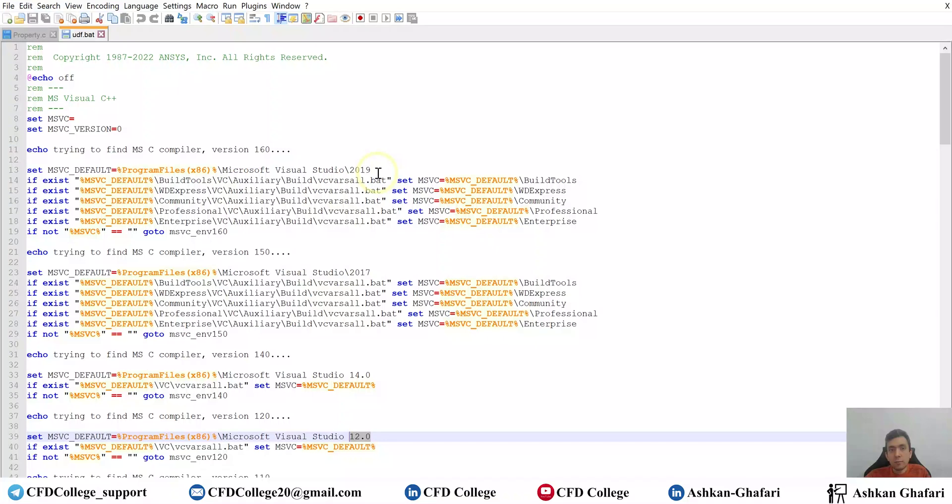
{"action": "left_click_drag", "start_coordinate": [371, 170], "coordinate": [351, 167]}
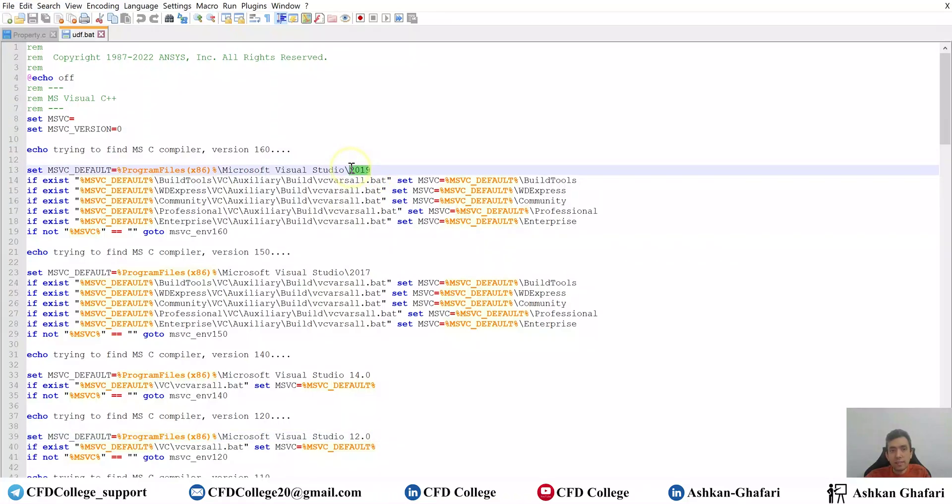
{"action": "left_click", "coordinate": [382, 169]}
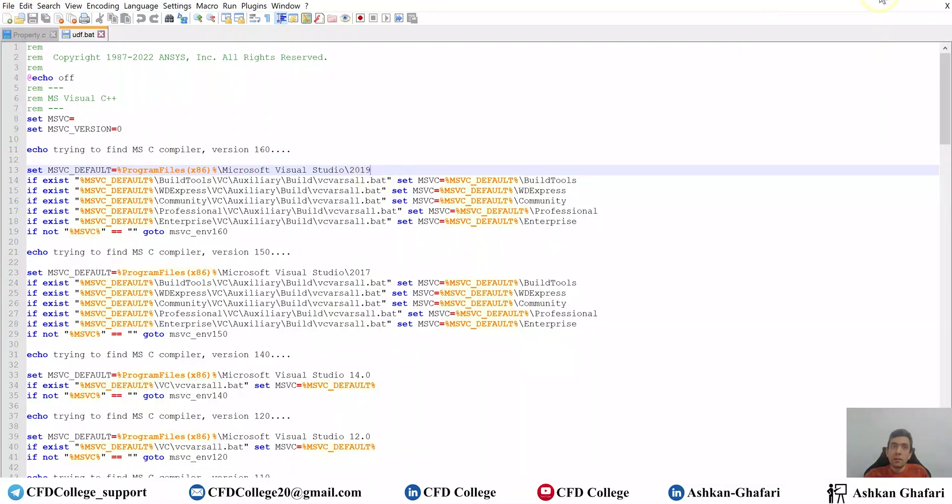
Step: Clear the open windows off the screen and open the CompileUDF folder from the desktop
{"action": "left_click", "coordinate": [902, 1]}
{"action": "left_click", "coordinate": [927, 2]}
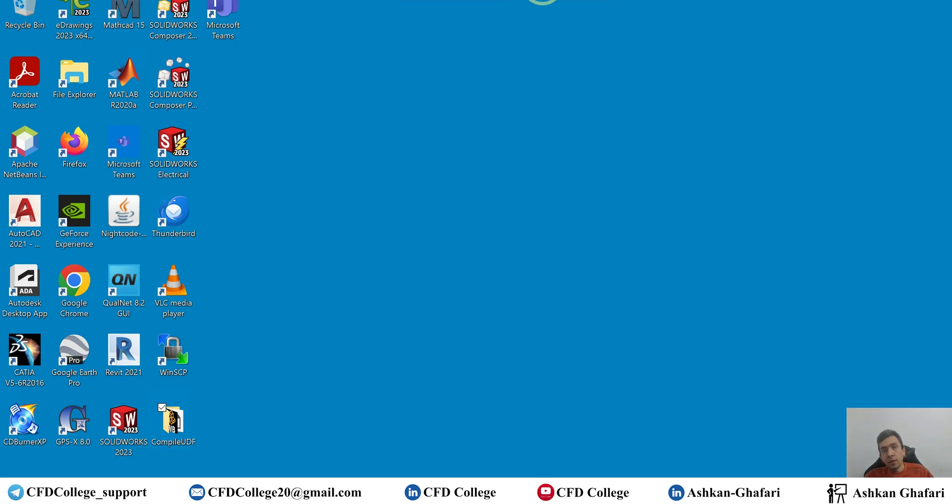
{"action": "left_click", "coordinate": [179, 430]}
{"action": "double_click", "coordinate": [178, 430]}
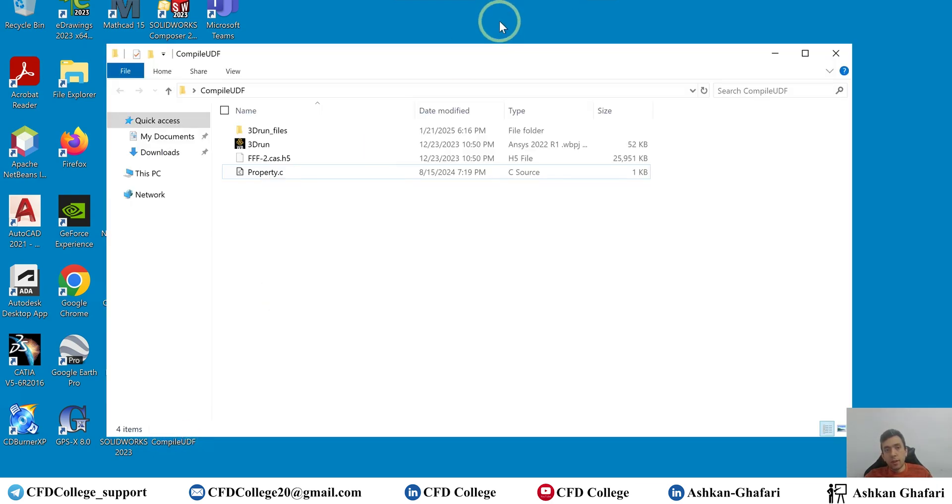
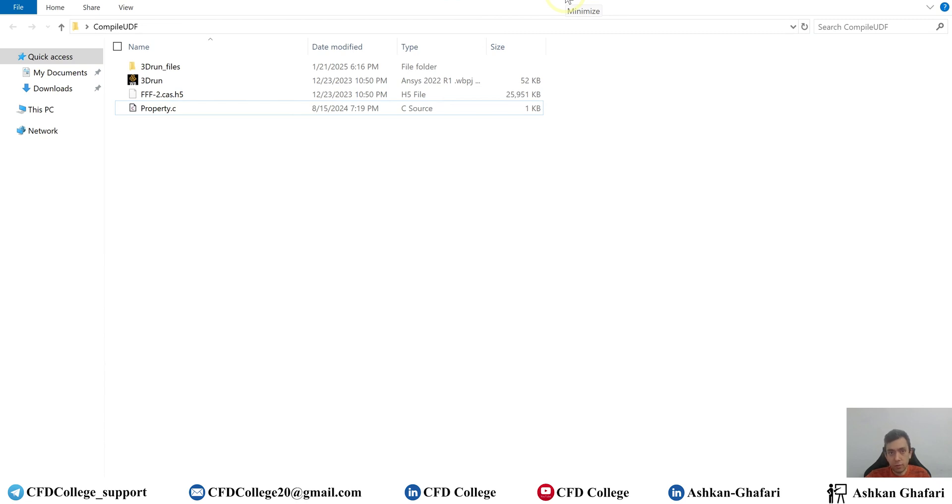
Step: Review the slide on how to compile a UDF and return to the CompileUDF folder
{"action": "left_click", "coordinate": [568, 1]}
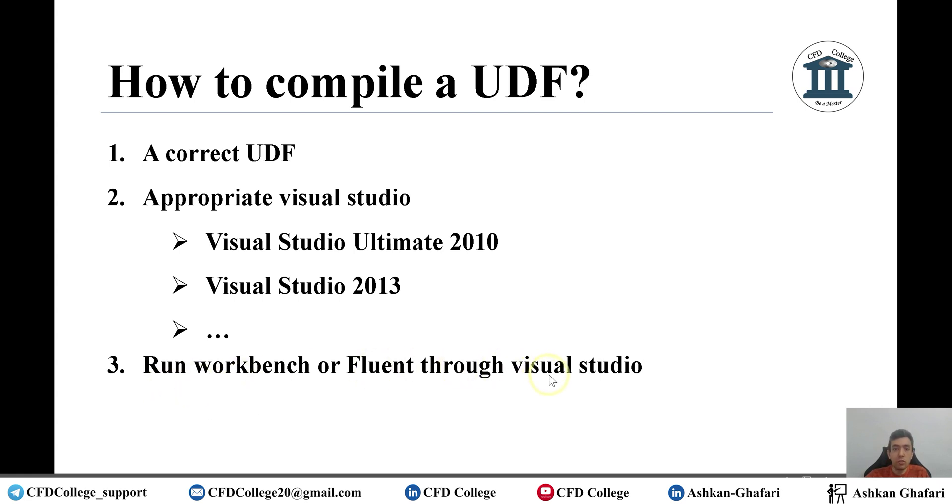
{"action": "key", "text": "alt+Tab"}
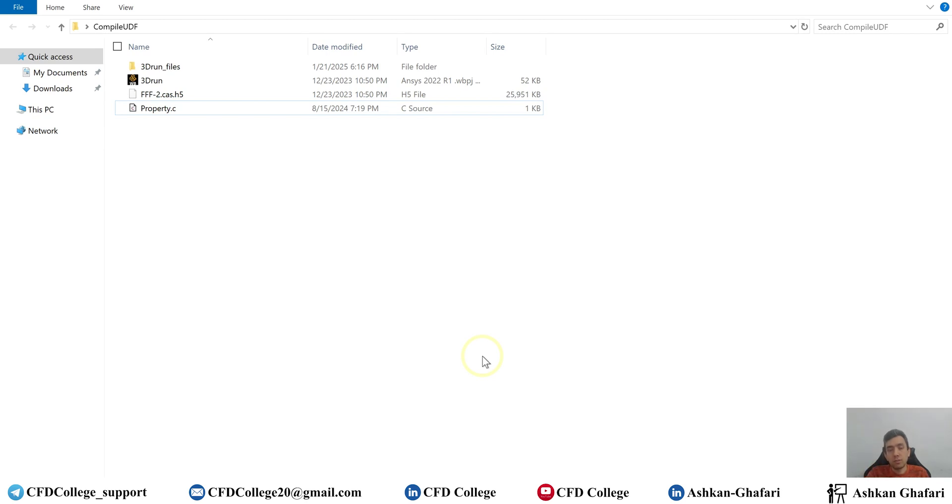
Step: Find and launch the x64_x86 Cross Tools Command Prompt for VS 2019
{"action": "key", "text": "super"}
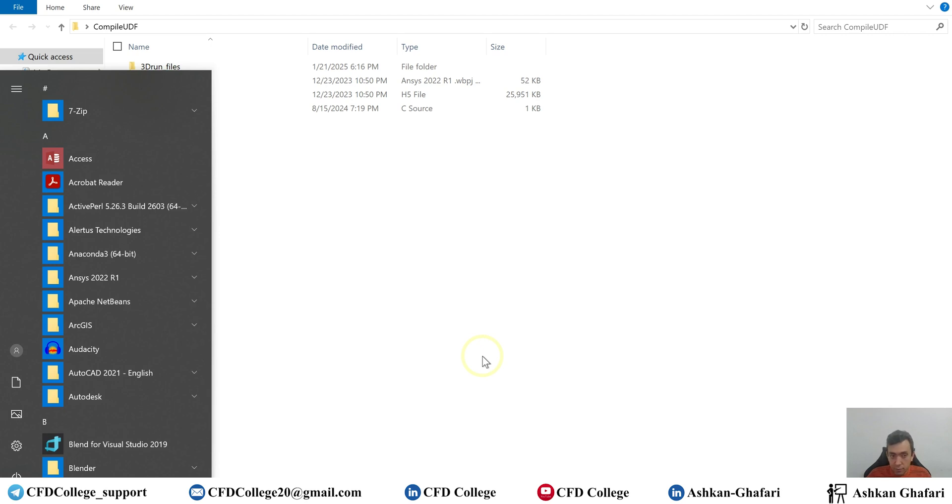
{"action": "type", "text": "x64"}
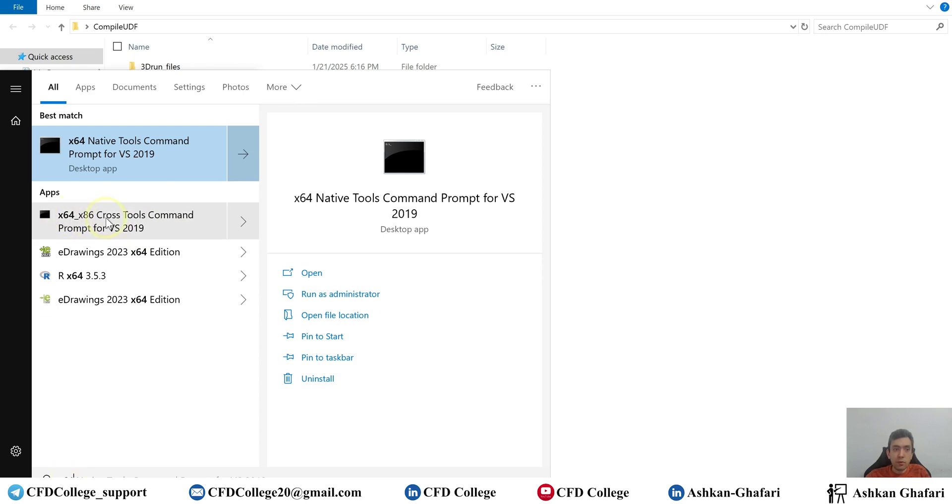
{"action": "left_click", "coordinate": [161, 228]}
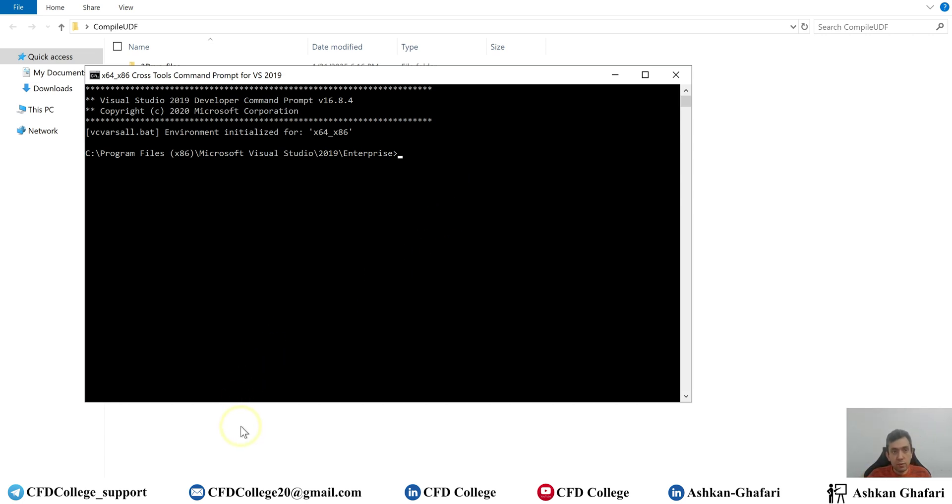
Step: Find Workbench 2022 R1 among the installed programs and open the folder that holds its shortcut
{"action": "key", "text": "super"}
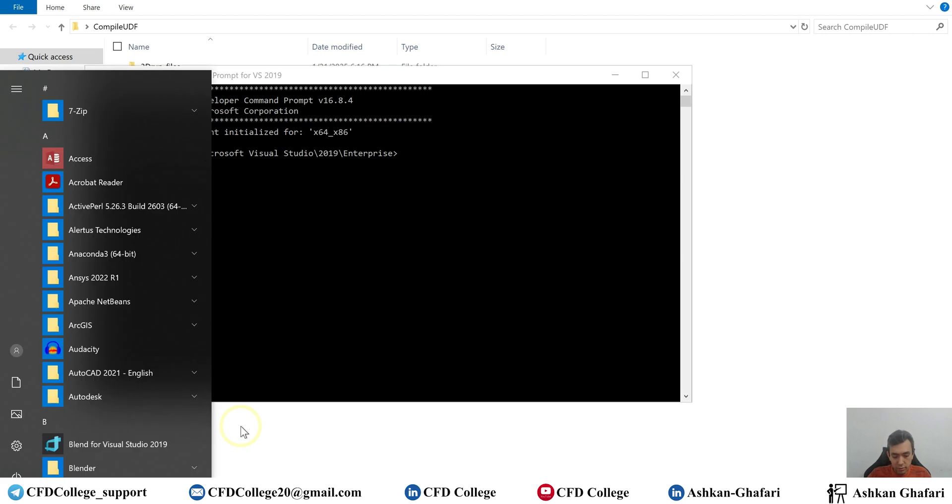
{"action": "type", "text": "work"}
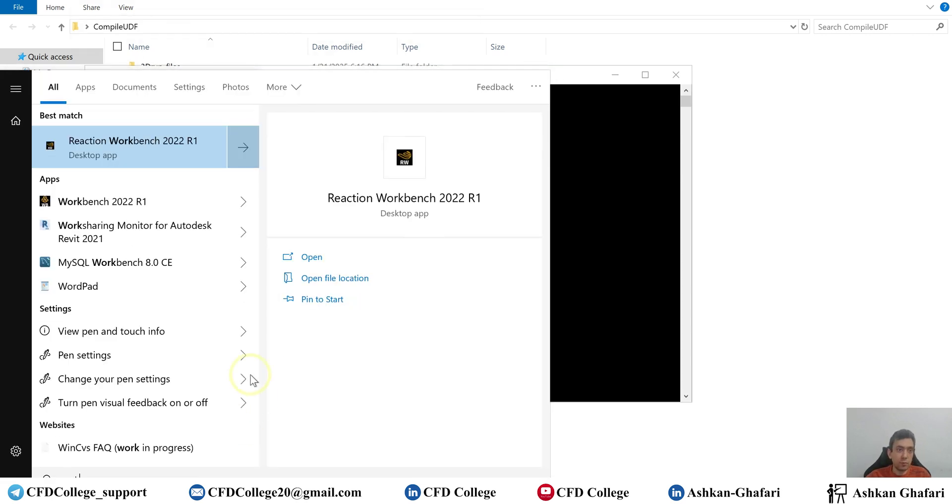
{"action": "right_click", "coordinate": [133, 202]}
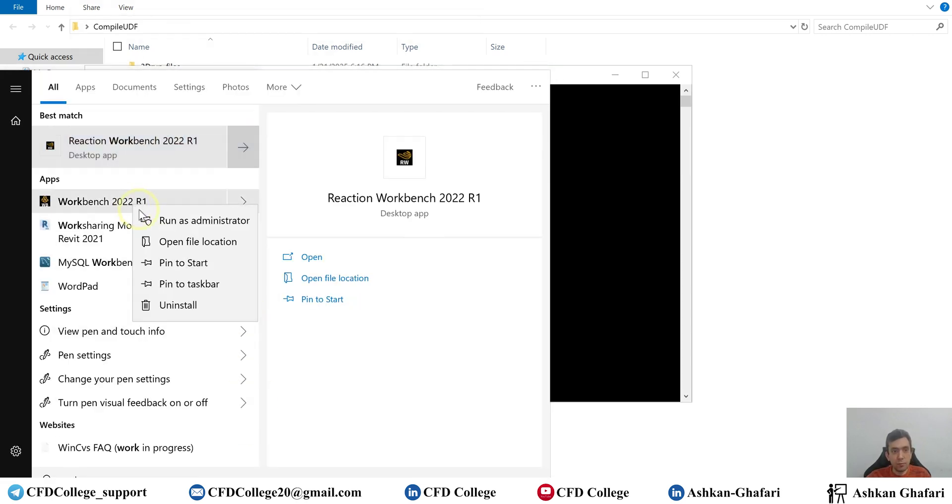
{"action": "left_click", "coordinate": [177, 243]}
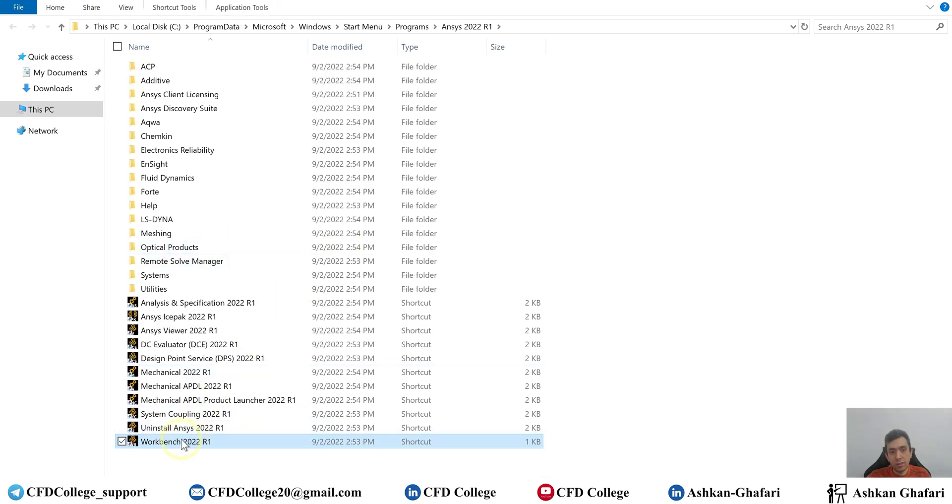
Step: Copy the target path of the Workbench 2022 R1 shortcut and run it in the VS 2019 command prompt
{"action": "right_click", "coordinate": [193, 444]}
{"action": "left_click", "coordinate": [97, 429]}
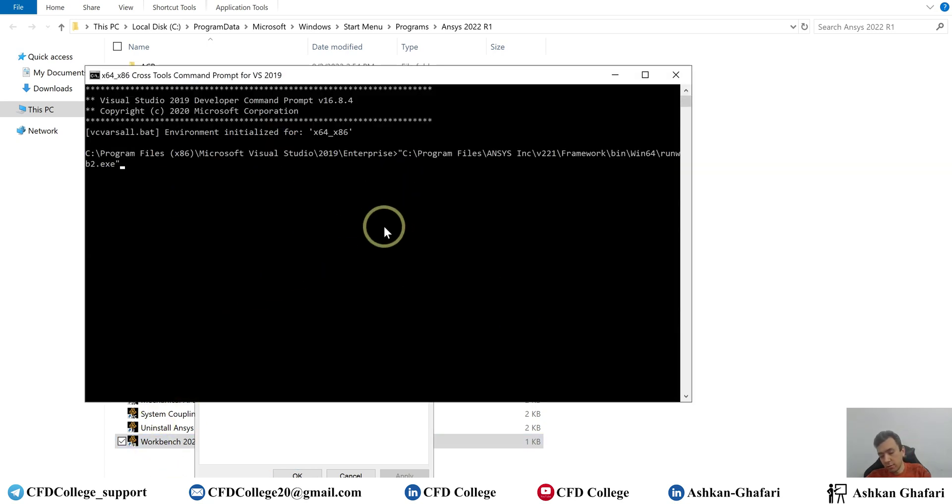
{"action": "key", "text": "Return"}
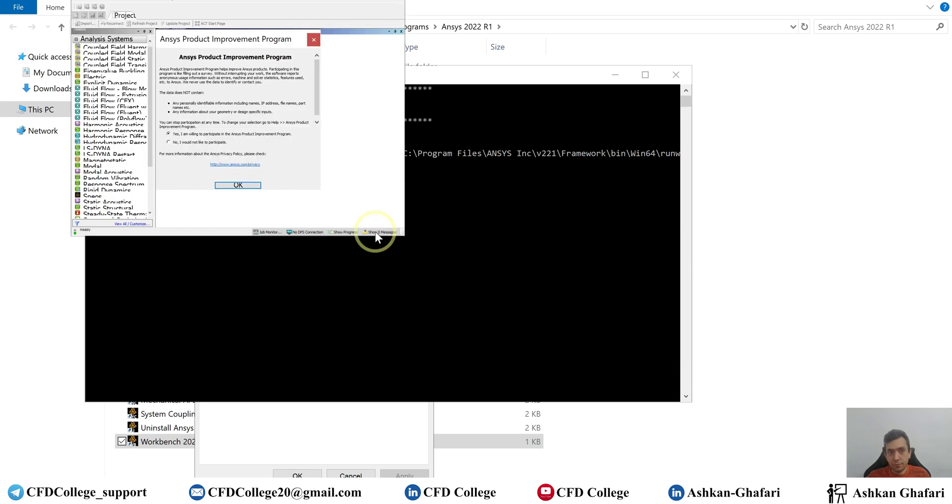
Step: Decline participation in the Ansys Product Improvement Program and move the Workbench window clear of the other windows
{"action": "left_click", "coordinate": [214, 143]}
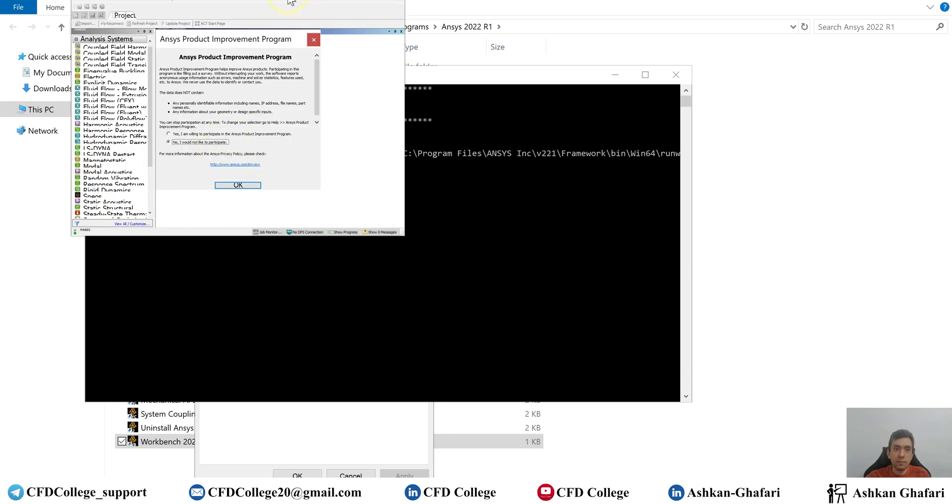
{"action": "left_click", "coordinate": [238, 184]}
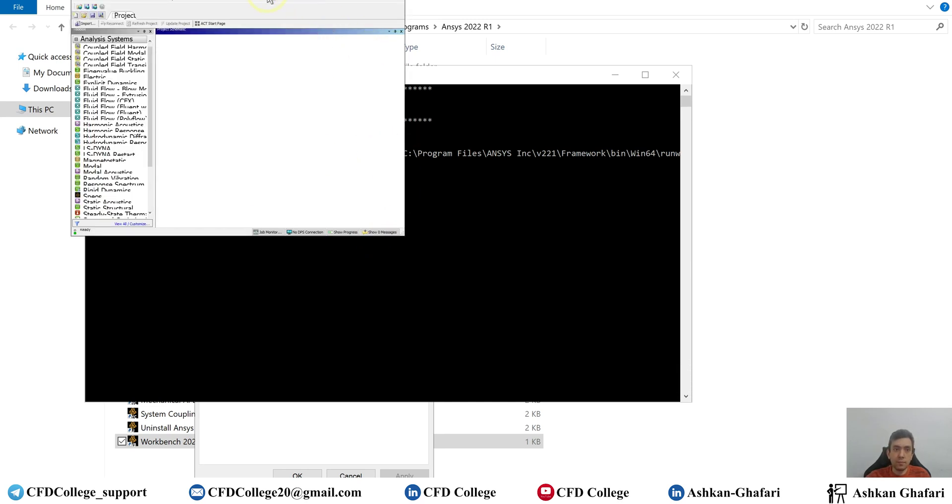
{"action": "left_click_drag", "start_coordinate": [486, 106], "coordinate": [526, 106]}
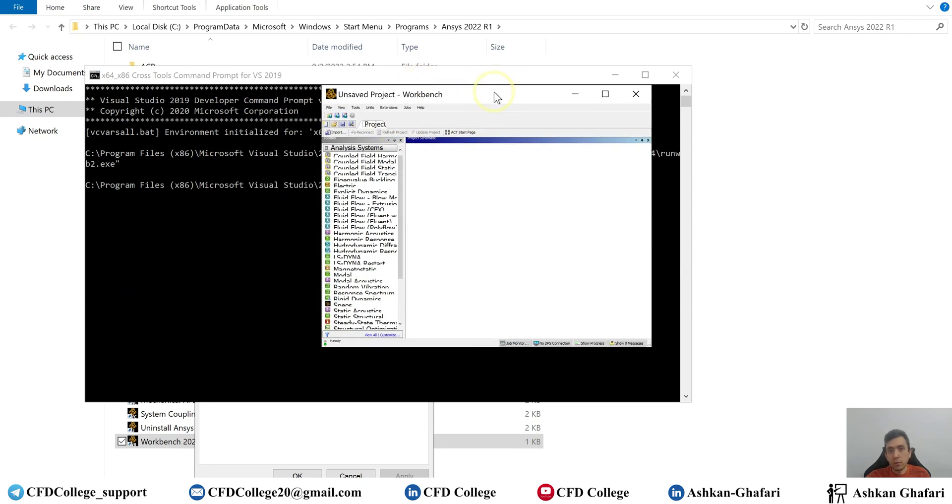
{"action": "left_click_drag", "start_coordinate": [494, 101], "coordinate": [631, 82]}
Step: Clear the covering windows off the CompileUDF folder and load its 3Drun project into Workbench
{"action": "left_click", "coordinate": [604, 4]}
{"action": "left_click_drag", "start_coordinate": [514, 13], "coordinate": [2, 105]}
{"action": "left_click", "coordinate": [416, 6]}
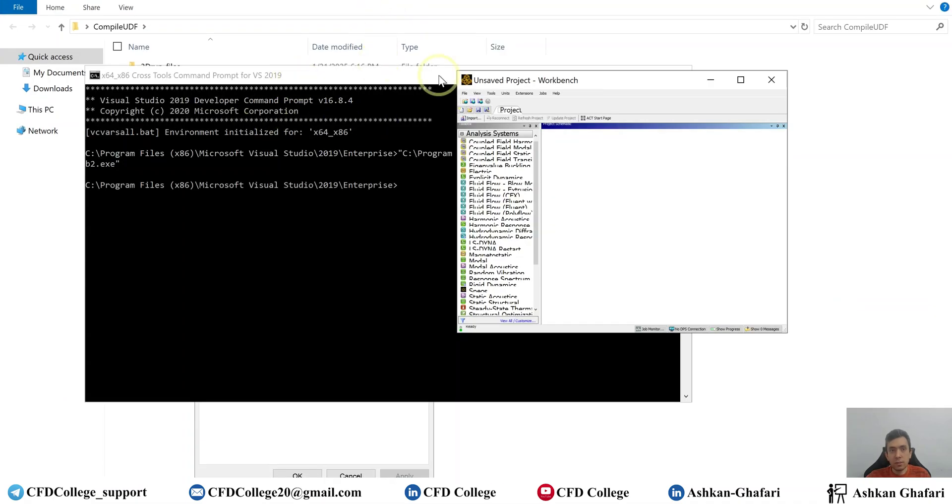
{"action": "left_click", "coordinate": [423, 83]}
{"action": "left_click", "coordinate": [615, 75]}
{"action": "left_click_drag", "start_coordinate": [149, 81], "coordinate": [638, 216]}
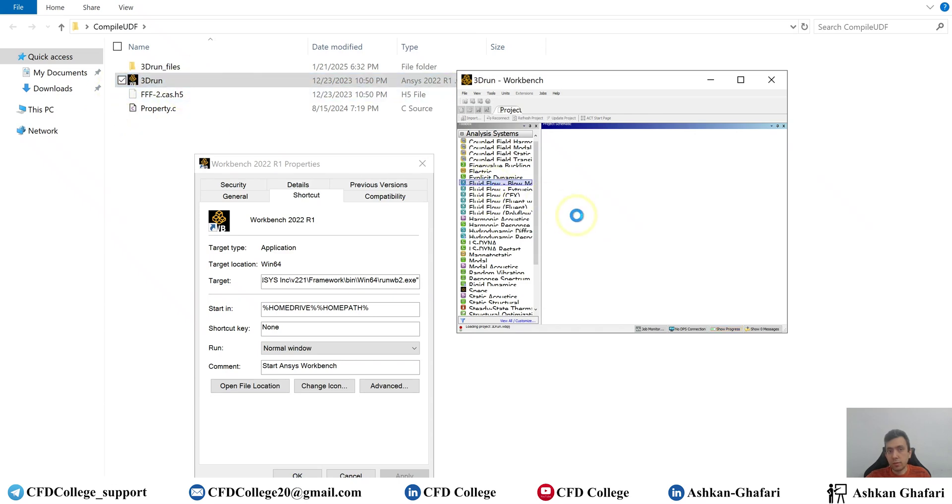
Step: Edit the Setup cell of the Copy of Fluid Flow (Fluent) system and start Fluent with 1 solver process
{"action": "left_click_drag", "start_coordinate": [783, 227], "coordinate": [784, 267]}
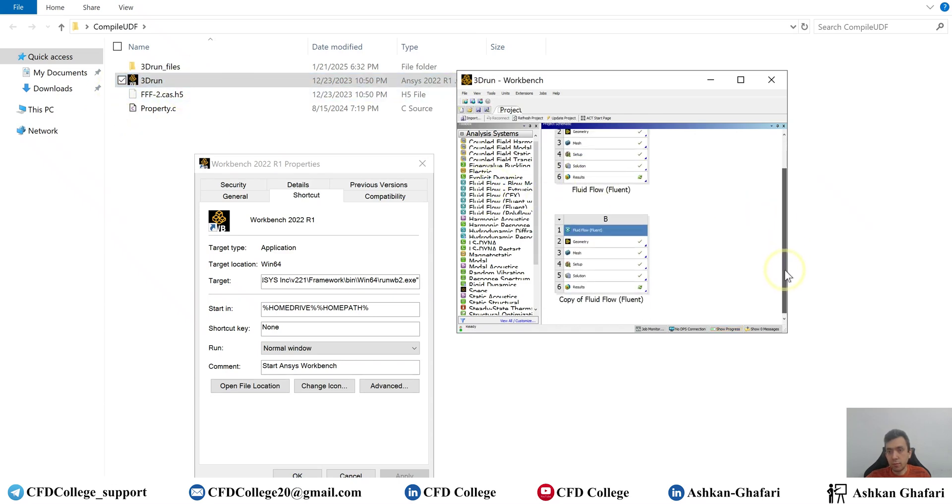
{"action": "left_click", "coordinate": [622, 268]}
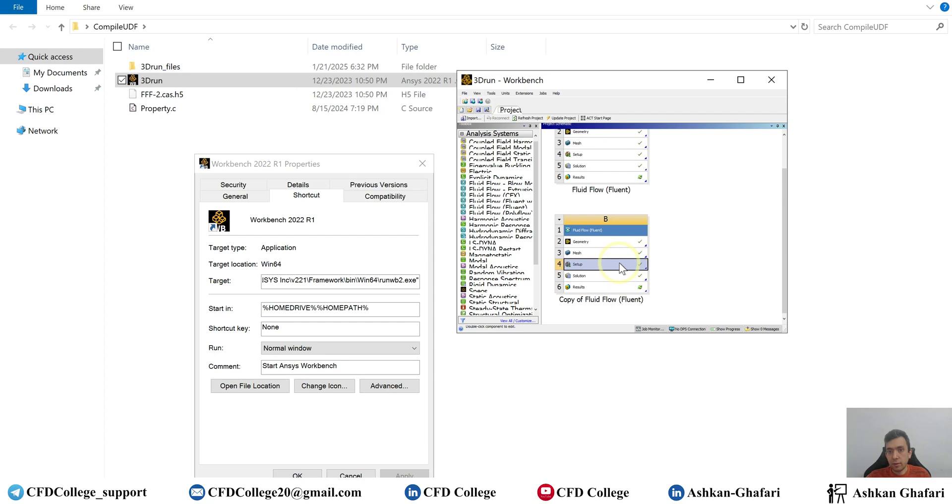
{"action": "double_click", "coordinate": [621, 268]}
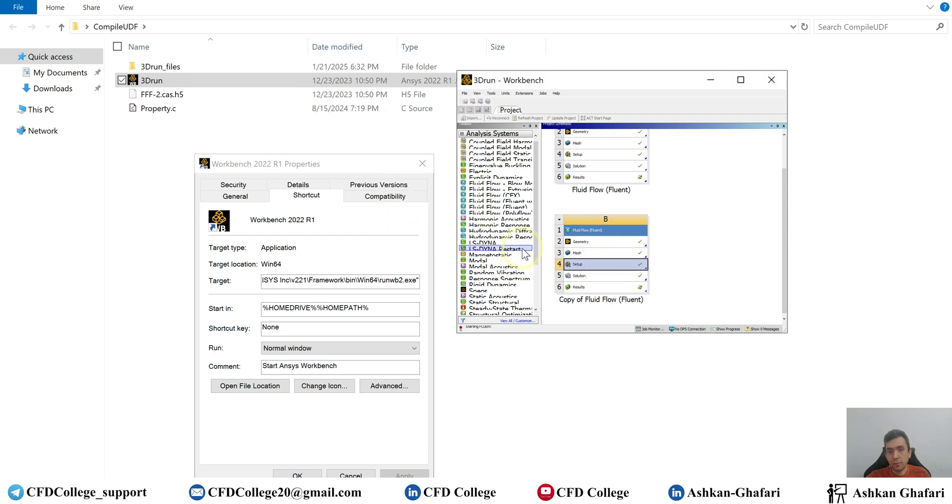
{"action": "left_click", "coordinate": [646, 287]}
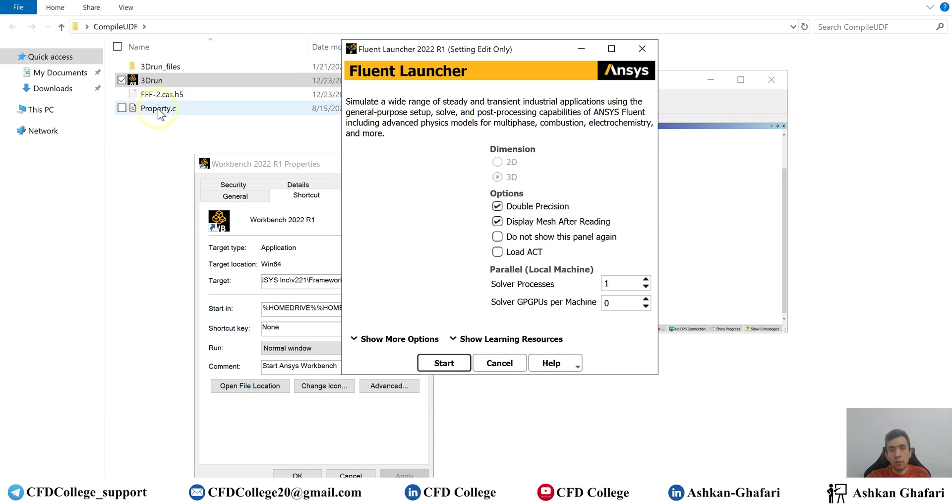
{"action": "left_click", "coordinate": [443, 363]}
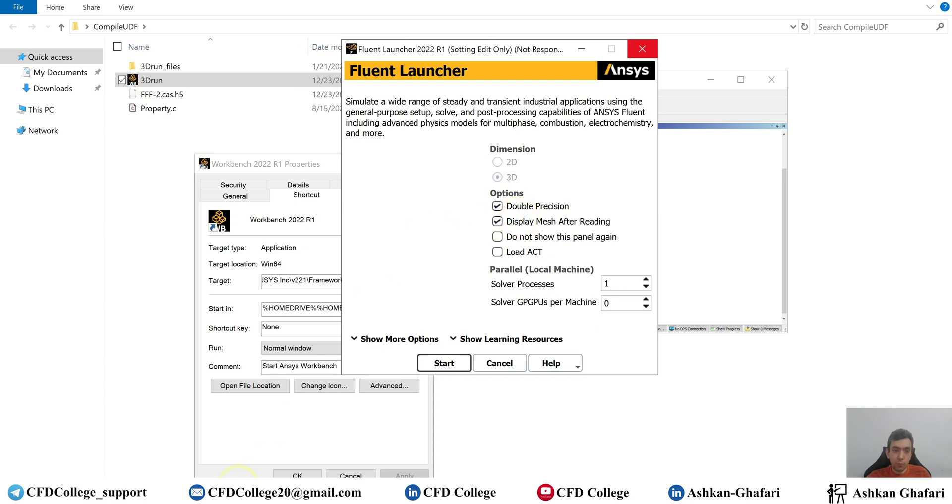
Step: Bring up the VS 2019 command prompt, find Fluent 2022 R1 and open the folder that holds its shortcut
{"action": "left_click", "coordinate": [259, 400]}
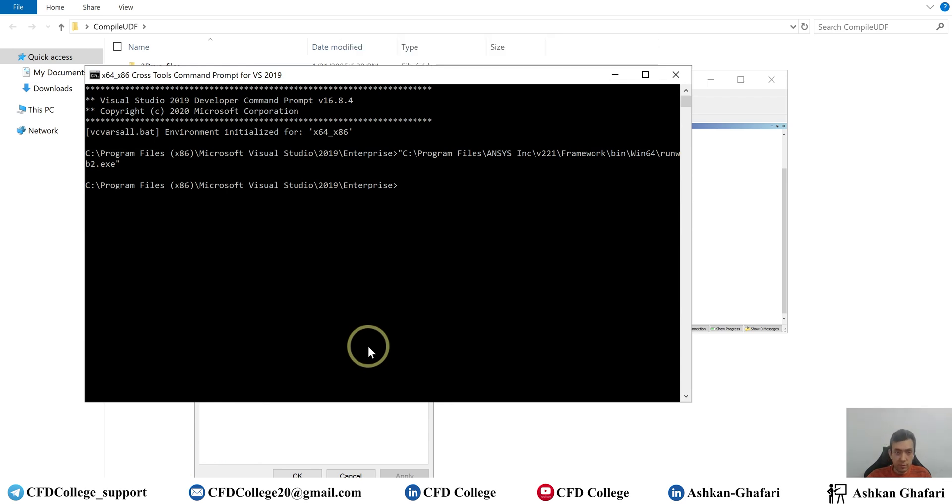
{"action": "key", "text": "super"}
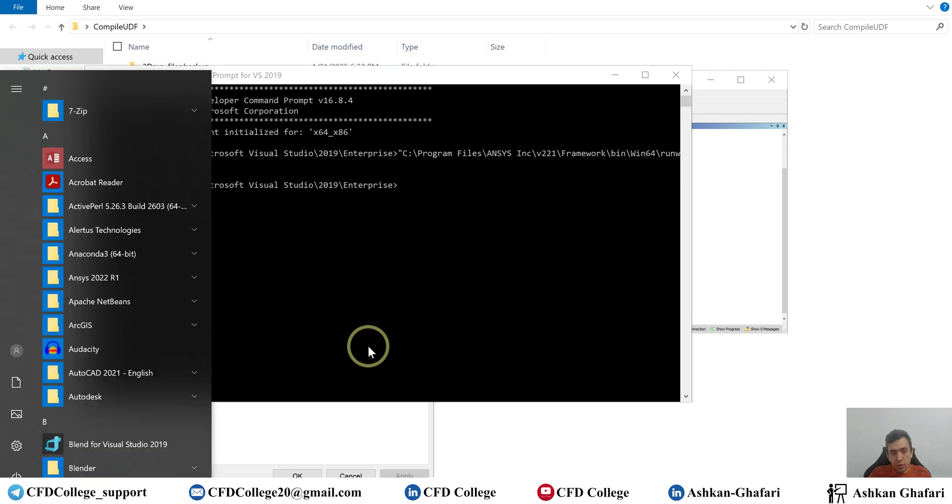
{"action": "type", "text": "flu"}
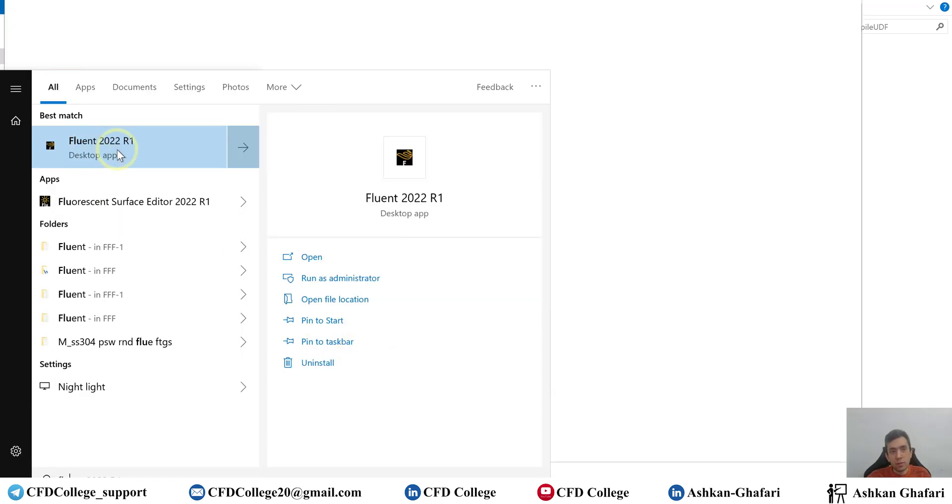
{"action": "right_click", "coordinate": [119, 155]}
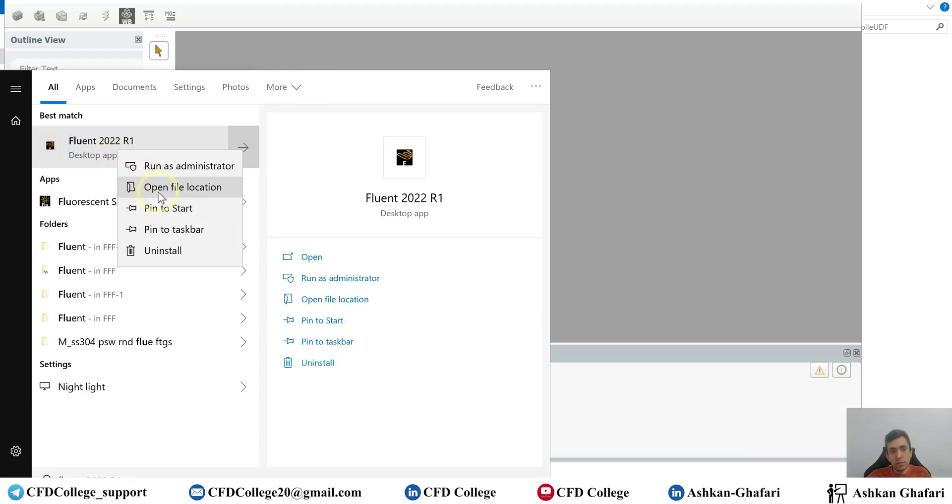
{"action": "left_click", "coordinate": [166, 188]}
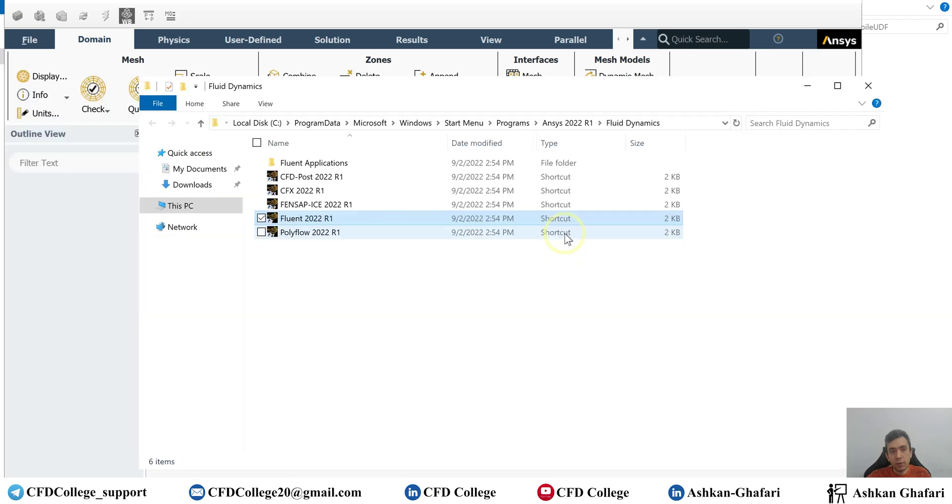
Step: Copy the target path of the Fluent 2022 R1 shortcut and run it in the VS 2019 command prompt
{"action": "right_click", "coordinate": [313, 221]}
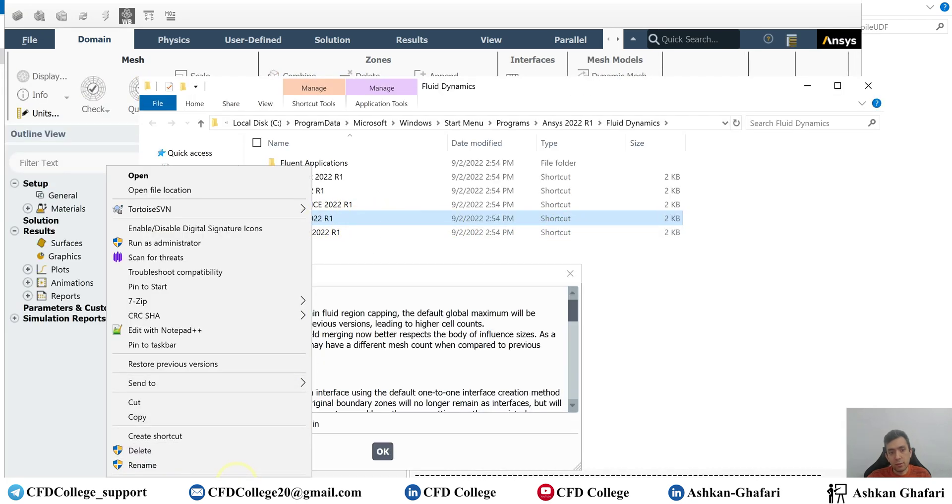
{"action": "left_click", "coordinate": [236, 480]}
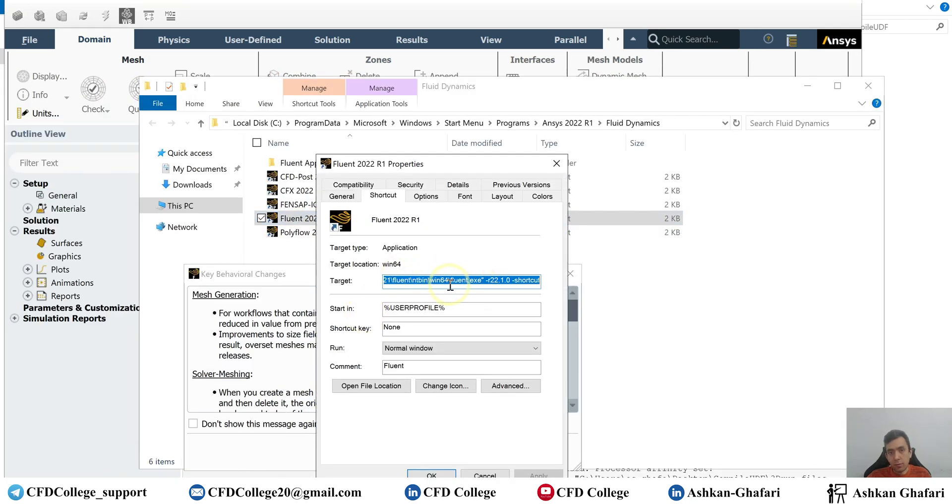
{"action": "key", "text": "ctrl+c"}
{"action": "key", "text": "alt+Tab"}
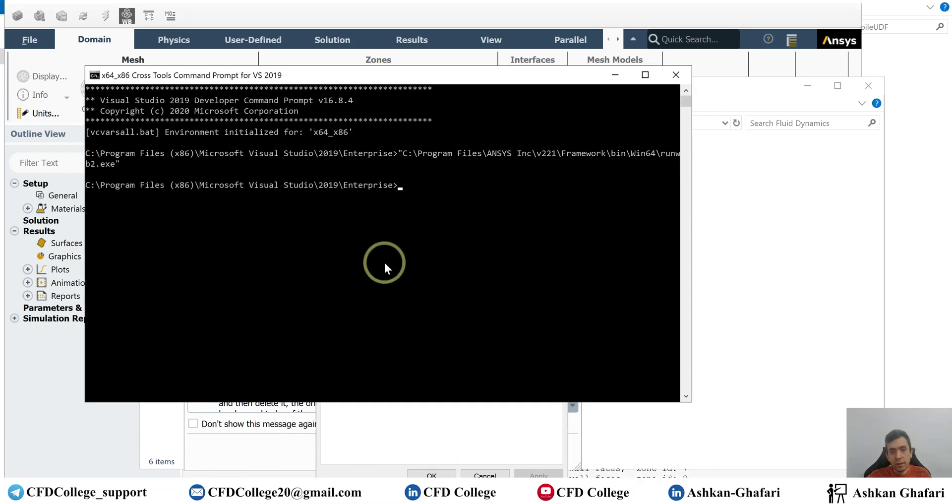
{"action": "right_click", "coordinate": [382, 289]}
{"action": "key", "text": "Return"}
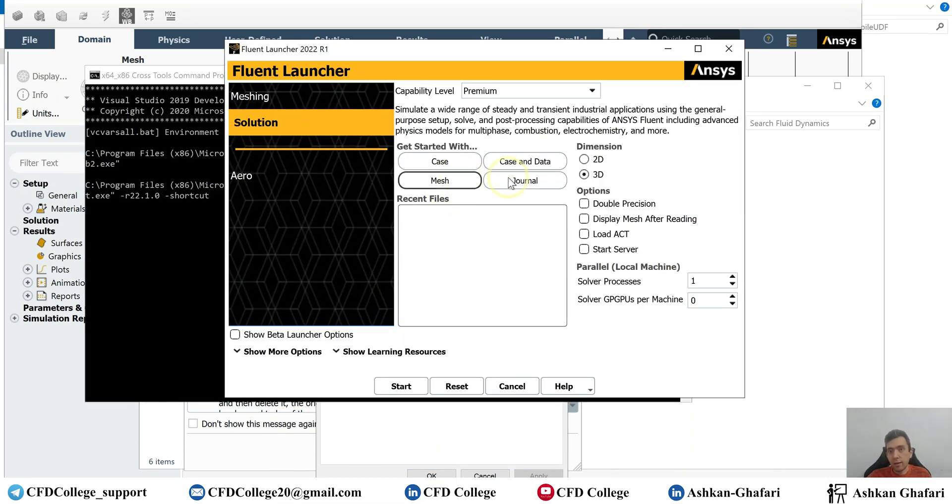
Step: Select FFF-2.cas.h5 from the CompileUDF folder on the Desktop as the case for Fluent to start with
{"action": "left_click", "coordinate": [453, 158]}
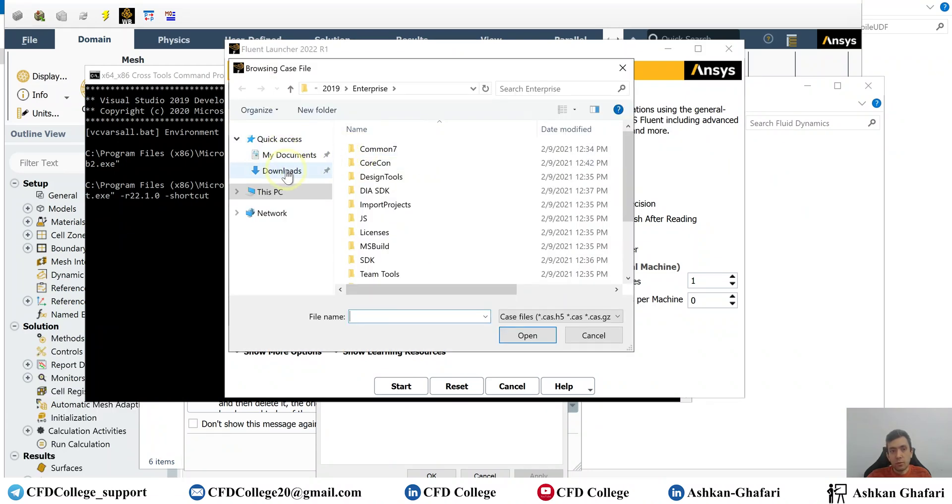
{"action": "left_click", "coordinate": [289, 155]}
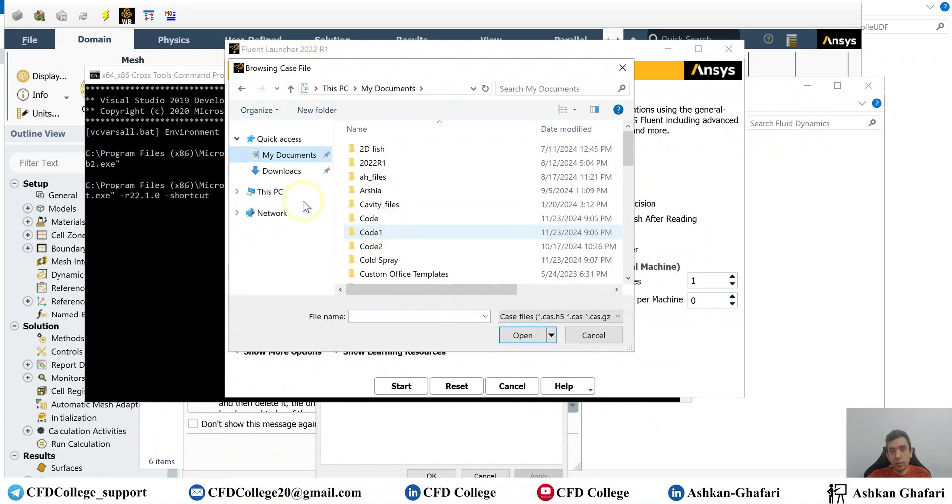
{"action": "left_click", "coordinate": [281, 170]}
{"action": "left_click", "coordinate": [269, 191]}
{"action": "left_click", "coordinate": [383, 219]}
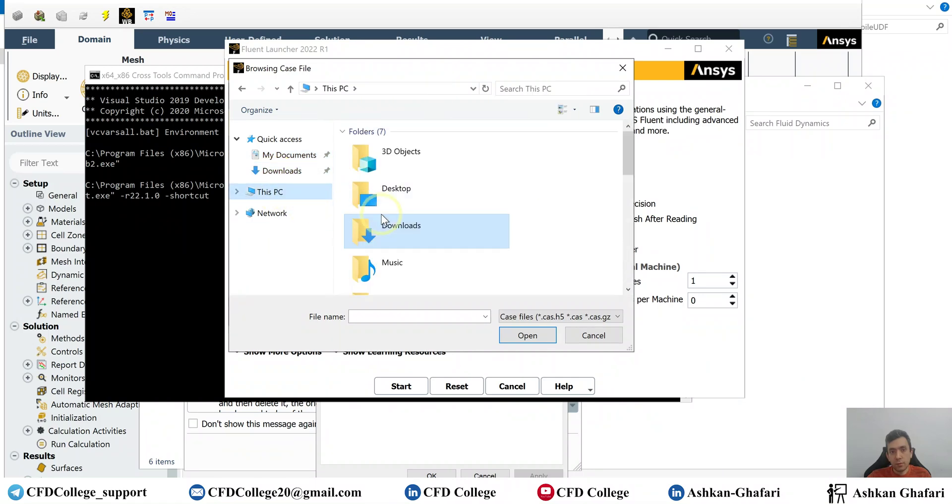
{"action": "double_click", "coordinate": [398, 193]}
{"action": "double_click", "coordinate": [384, 149]}
{"action": "double_click", "coordinate": [393, 179]}
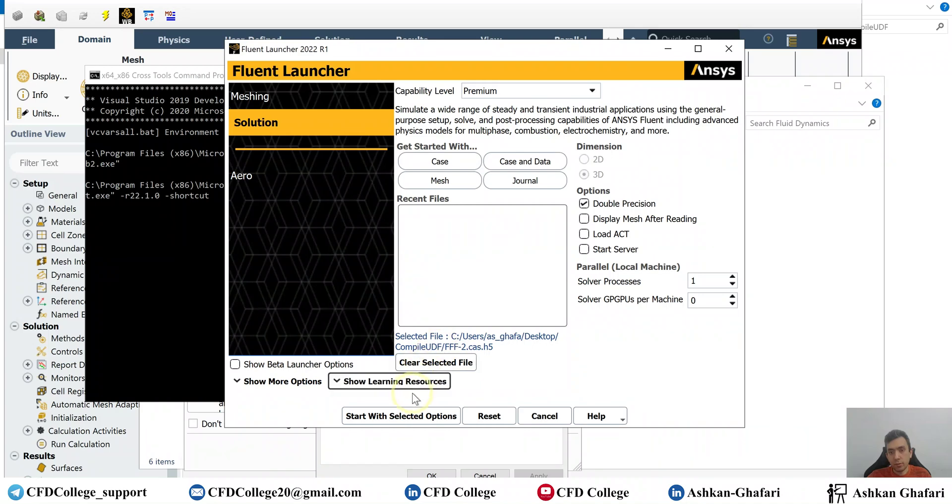
Step: Start Fluent with the selected case and permanently dismiss the Key Behavioral Changes message in the Workbench-launched session
{"action": "left_click", "coordinate": [414, 415]}
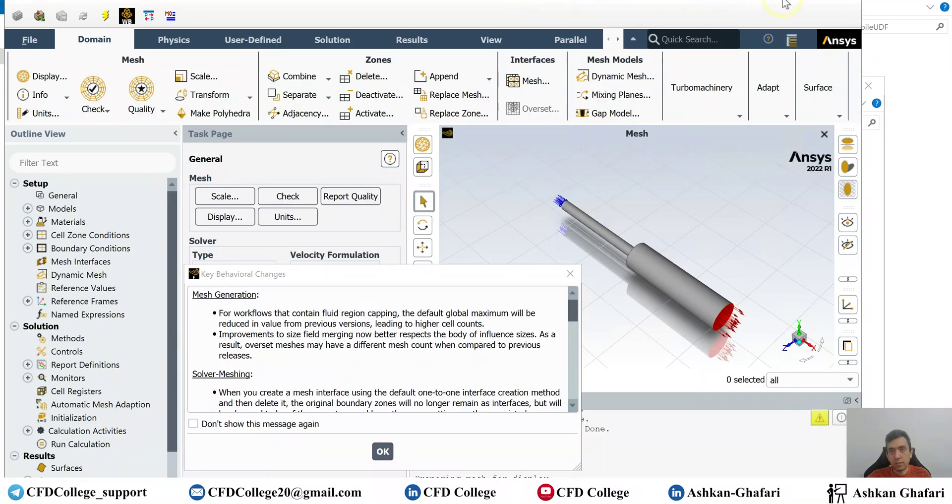
{"action": "left_click", "coordinate": [313, 424]}
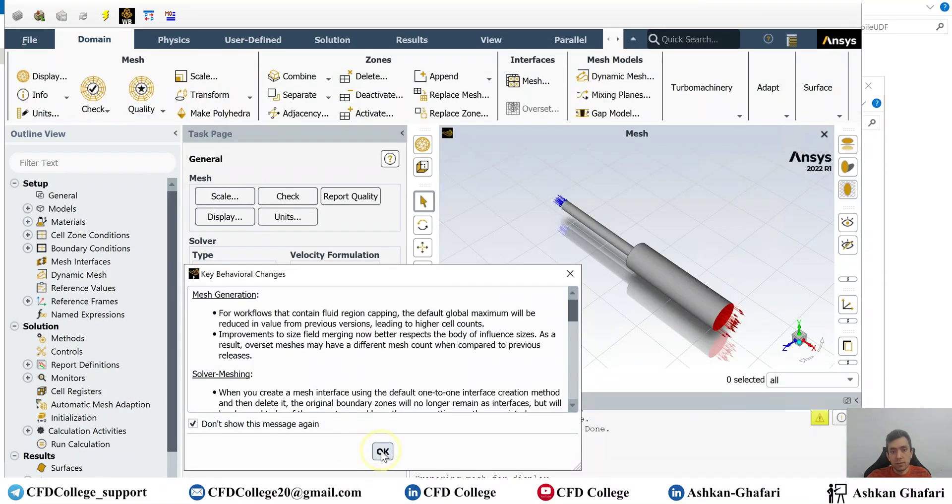
{"action": "left_click", "coordinate": [382, 451]}
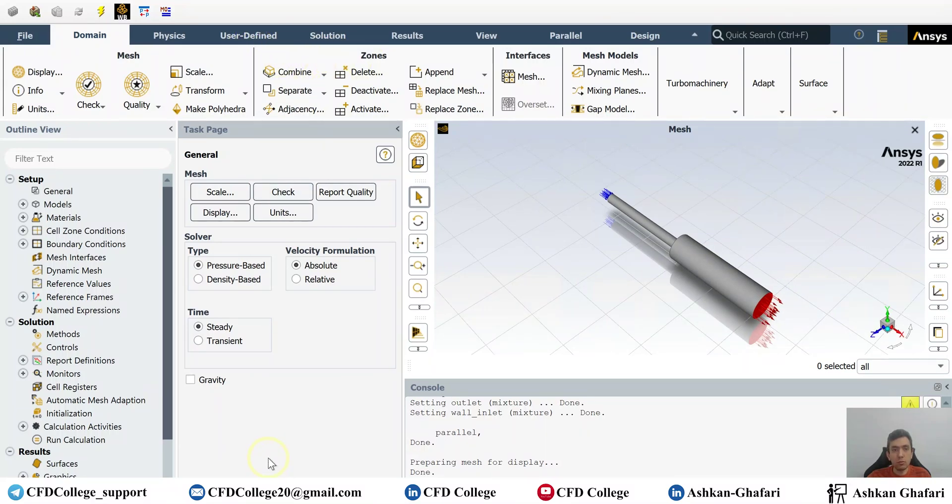
Step: Open the compiled user-defined functions settings and bring up the file selection for adding a source file
{"action": "left_click", "coordinate": [243, 36]}
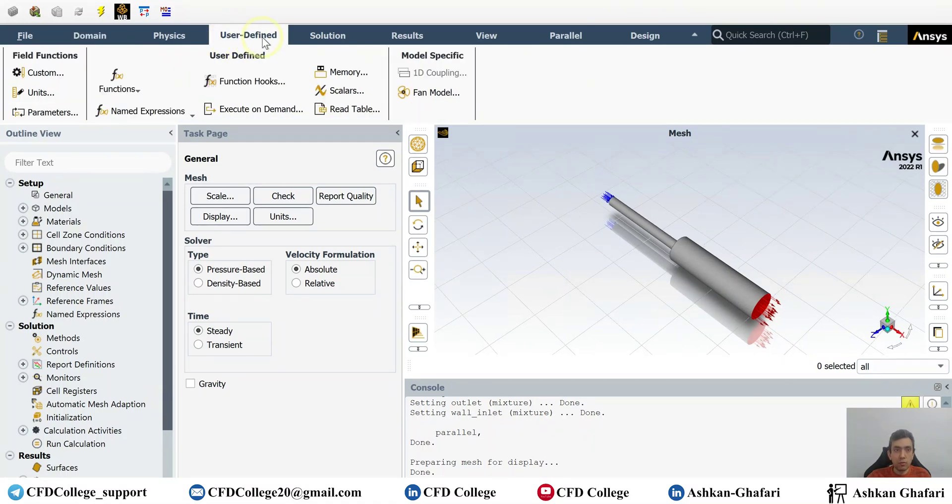
{"action": "left_click", "coordinate": [118, 84]}
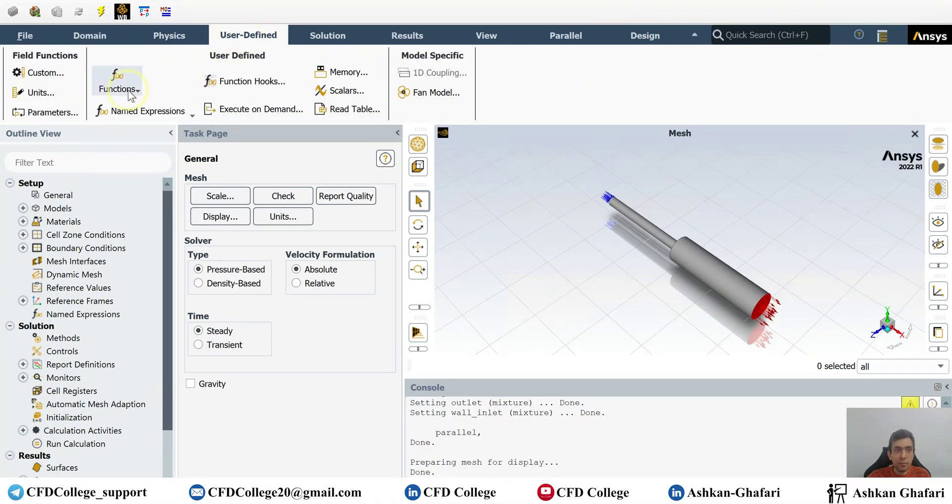
{"action": "left_click", "coordinate": [123, 119]}
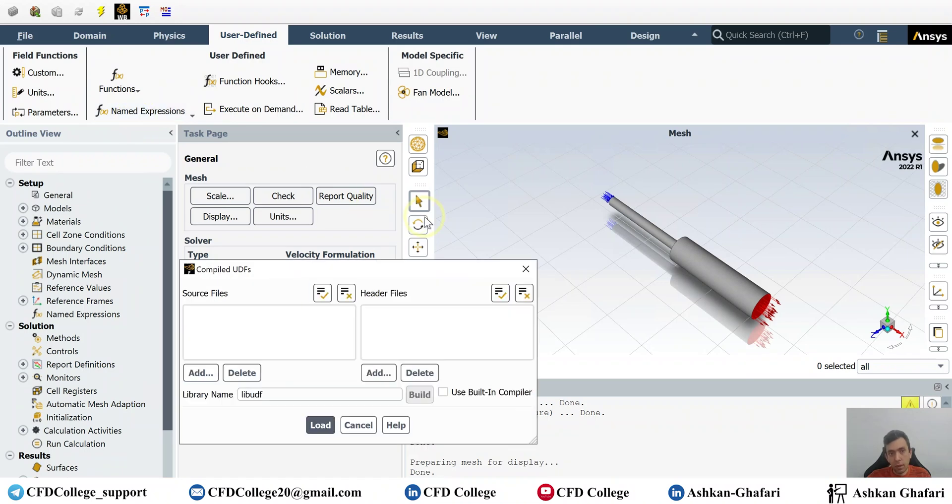
{"action": "left_click", "coordinate": [202, 373]}
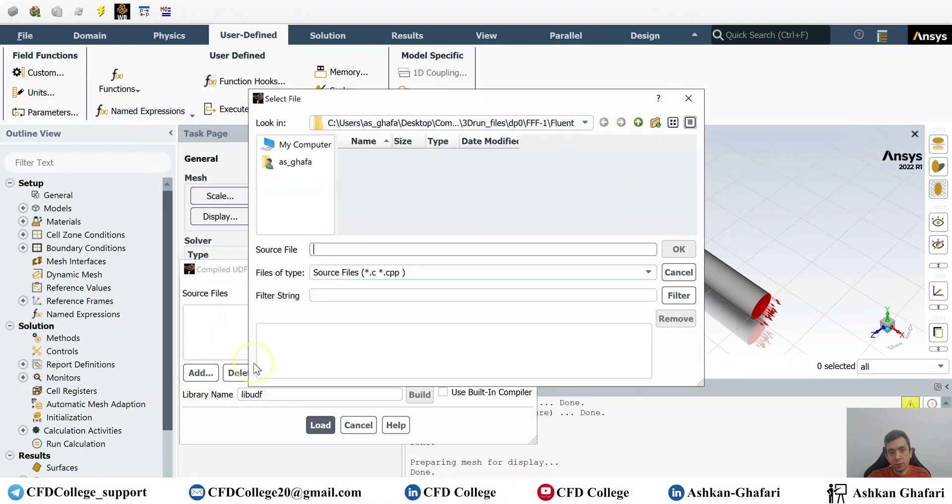
Step: Copy Property.c from the CompileUDF folder into the case's working folder, 3Drun_files\dp0\FFF-1\Fluent
{"action": "mouse_move", "coordinate": [117, 452]}
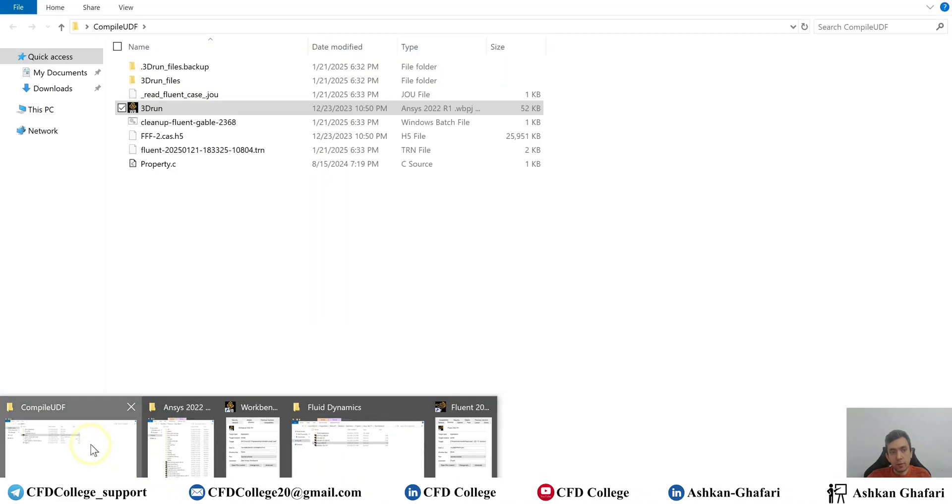
{"action": "left_click", "coordinate": [91, 448]}
{"action": "left_click", "coordinate": [244, 270]}
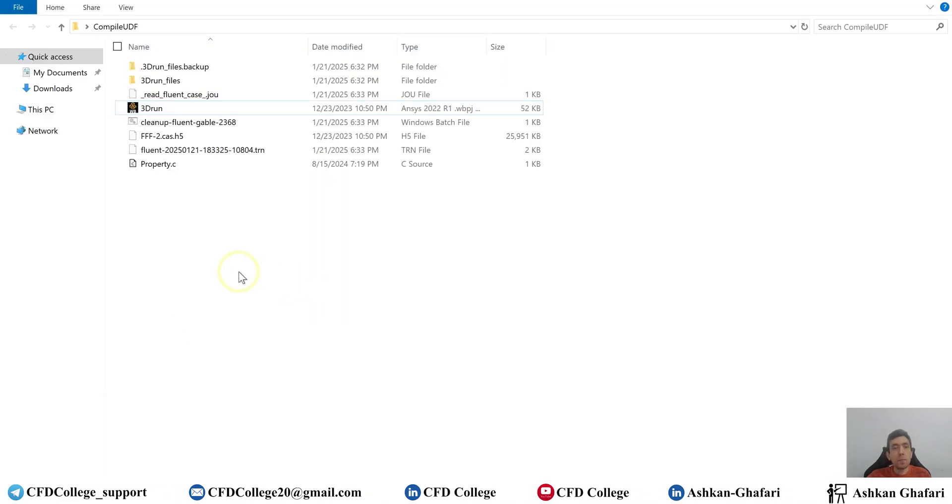
{"action": "left_click", "coordinate": [186, 169]}
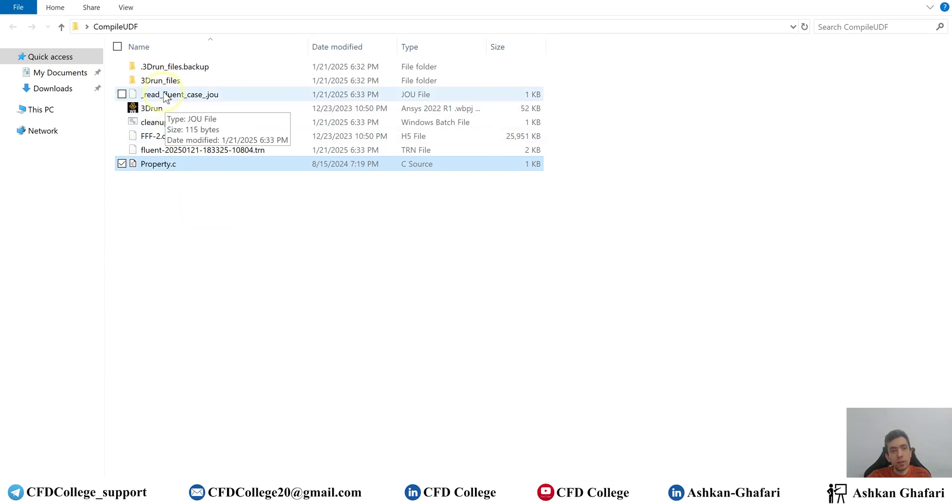
{"action": "double_click", "coordinate": [174, 81]}
{"action": "left_click", "coordinate": [178, 82]}
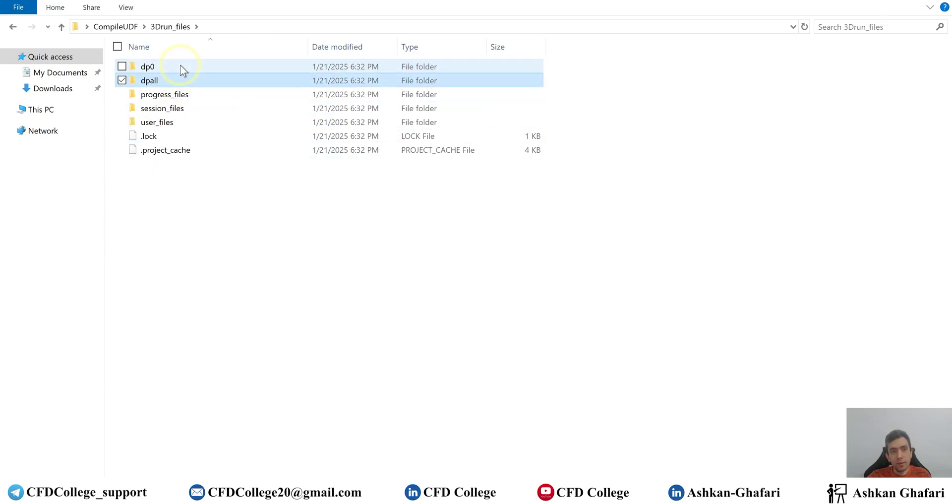
{"action": "double_click", "coordinate": [180, 65]}
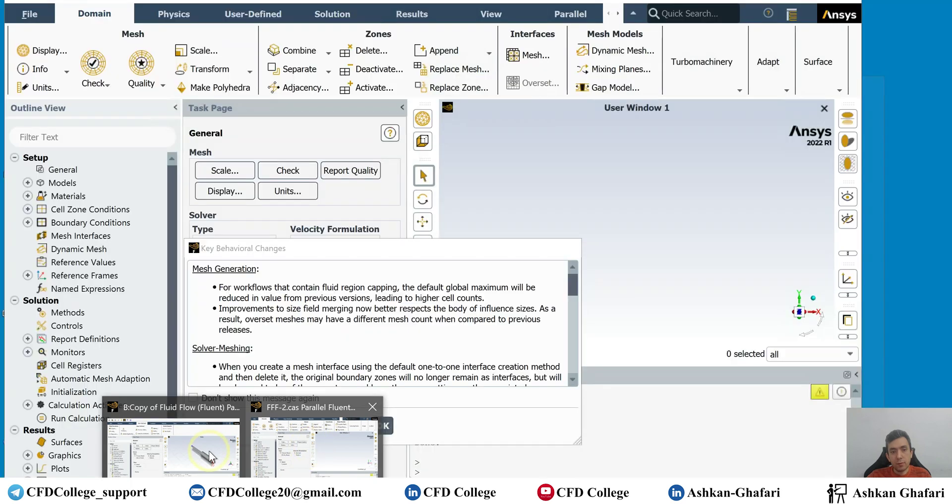
{"action": "left_click", "coordinate": [209, 450]}
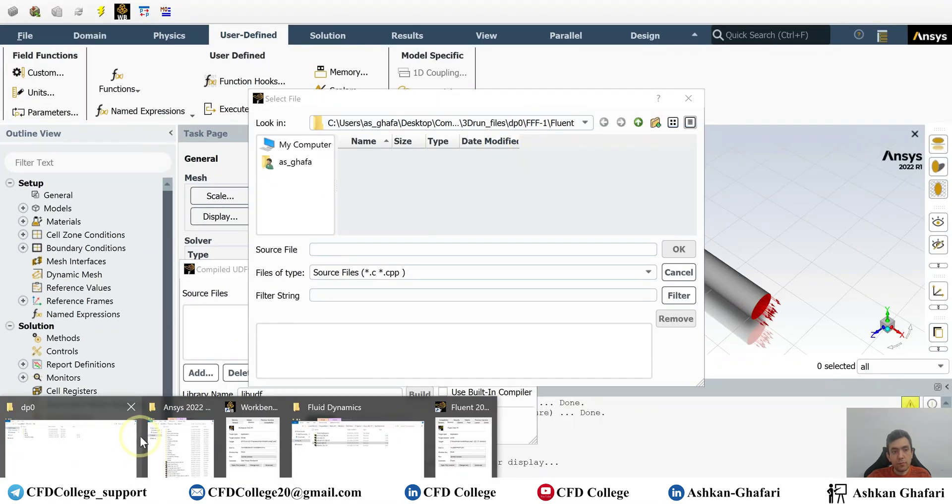
{"action": "left_click", "coordinate": [85, 451]}
{"action": "double_click", "coordinate": [238, 85]}
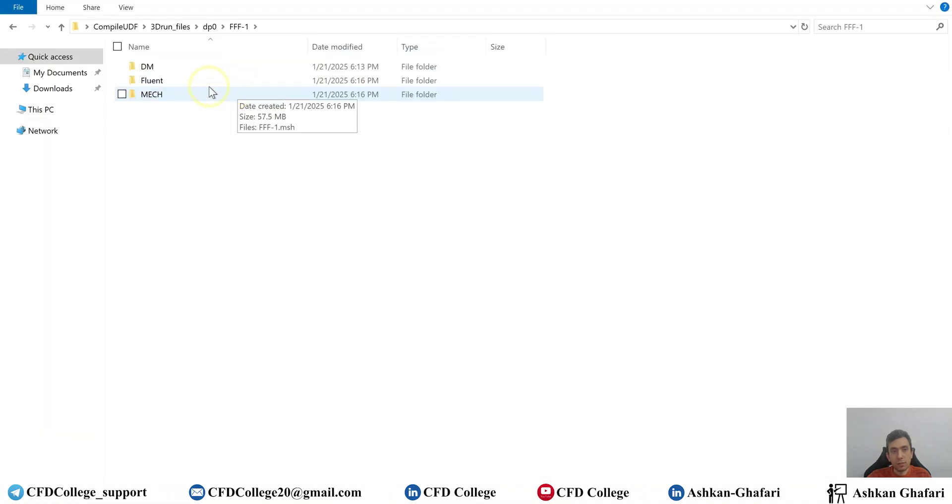
{"action": "double_click", "coordinate": [216, 80]}
{"action": "key", "text": "End"}
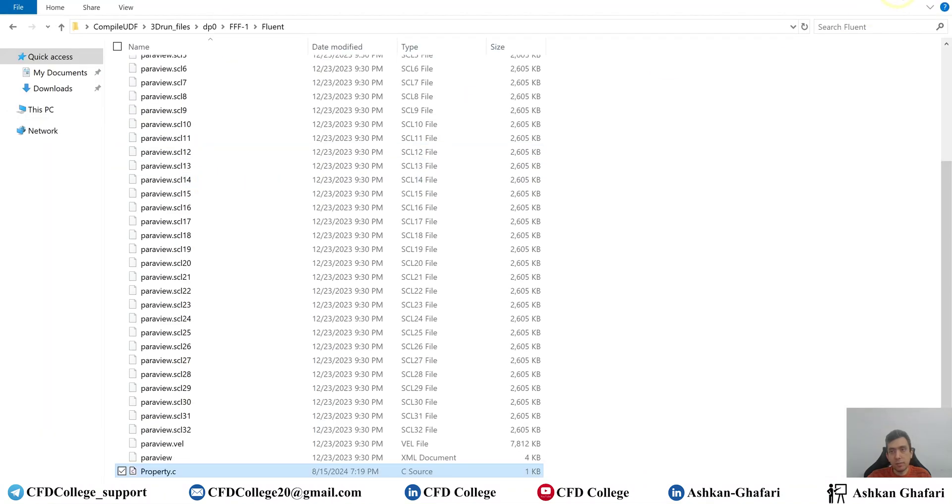
Step: Add Property.c as the UDF source file and build the libudf library, accepting the source directory prompt
{"action": "key", "text": "alt+Tab"}
{"action": "double_click", "coordinate": [377, 156]}
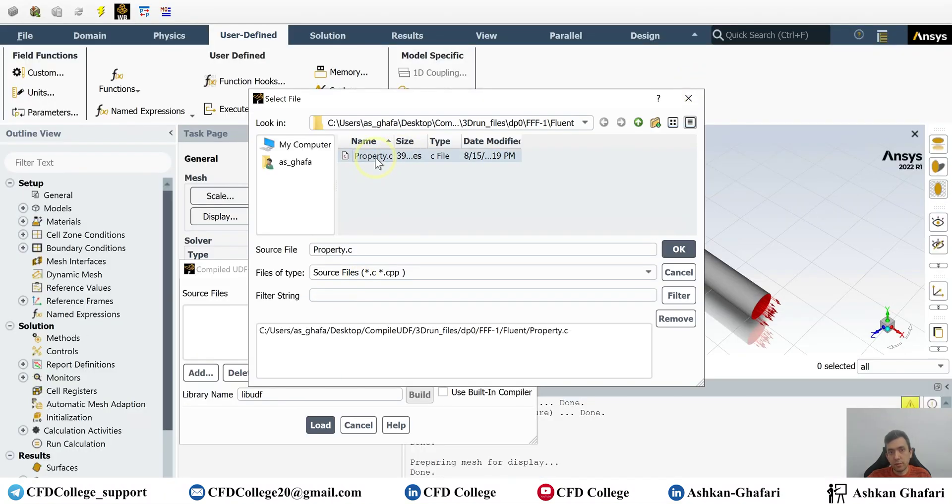
{"action": "left_click", "coordinate": [416, 396]}
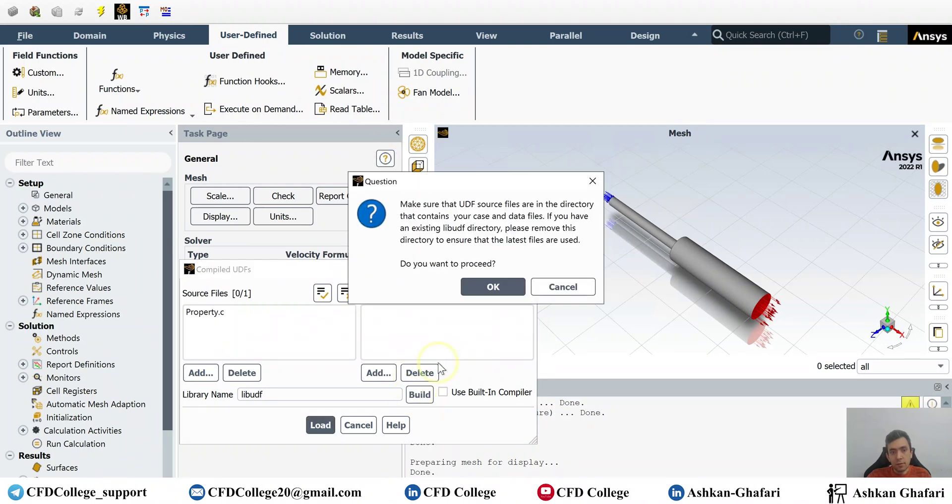
{"action": "left_click", "coordinate": [490, 284]}
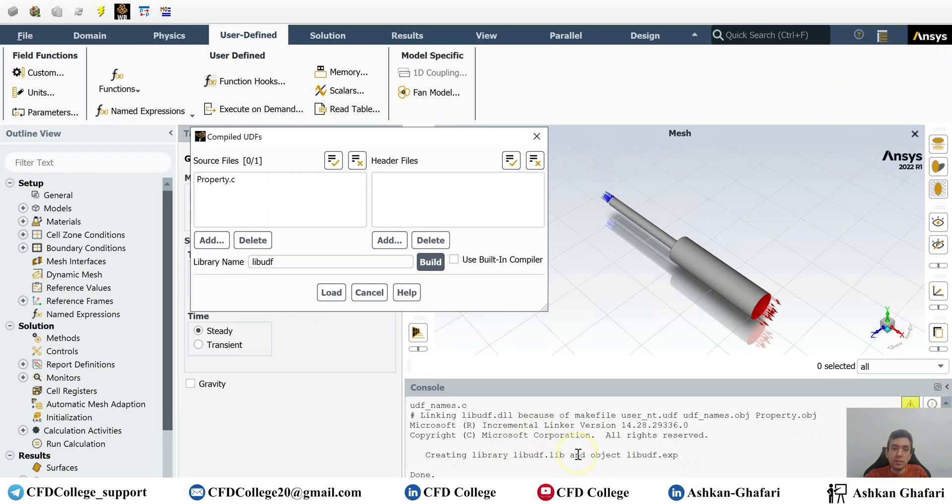
Step: Check the end of the build output in the console and load the compiled libudf library
{"action": "left_click_drag", "start_coordinate": [436, 474], "coordinate": [410, 474]}
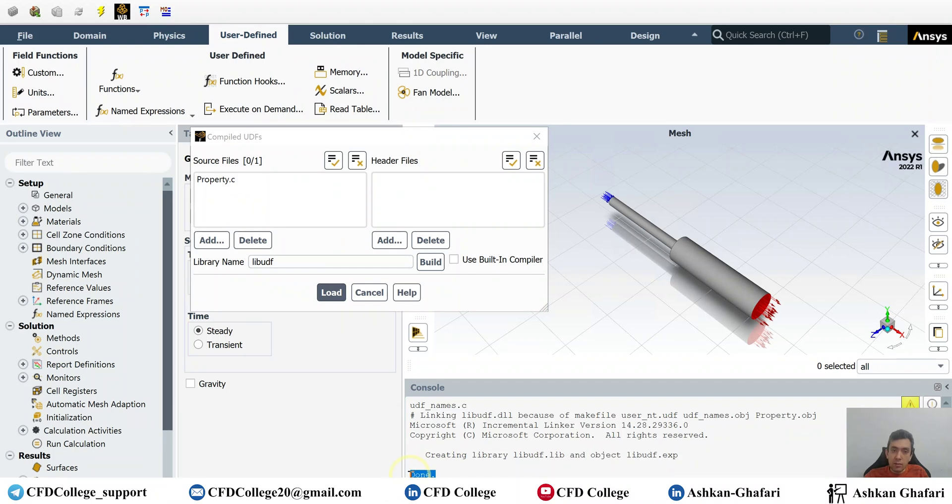
{"action": "left_click", "coordinate": [451, 472]}
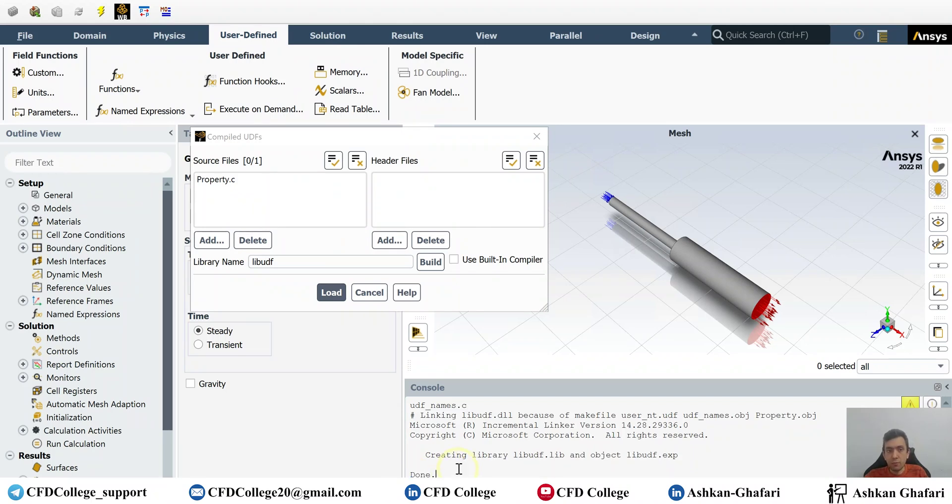
{"action": "left_click", "coordinate": [331, 292]}
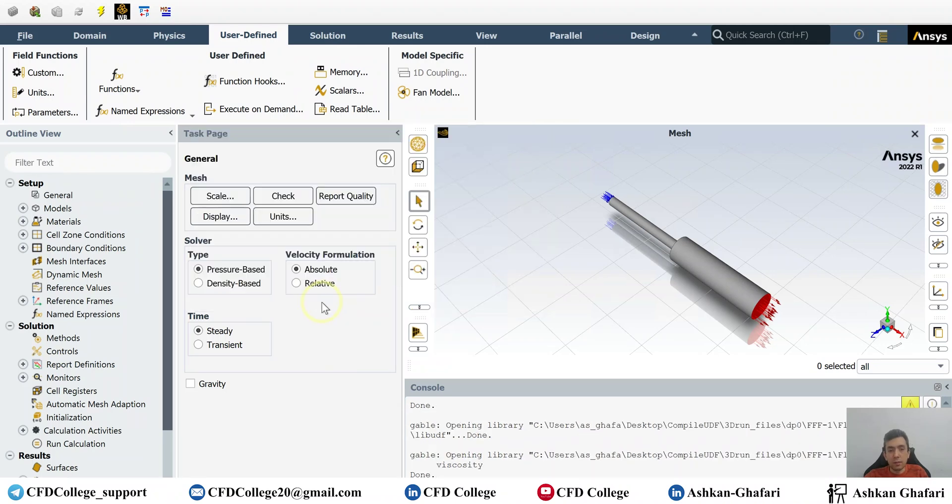